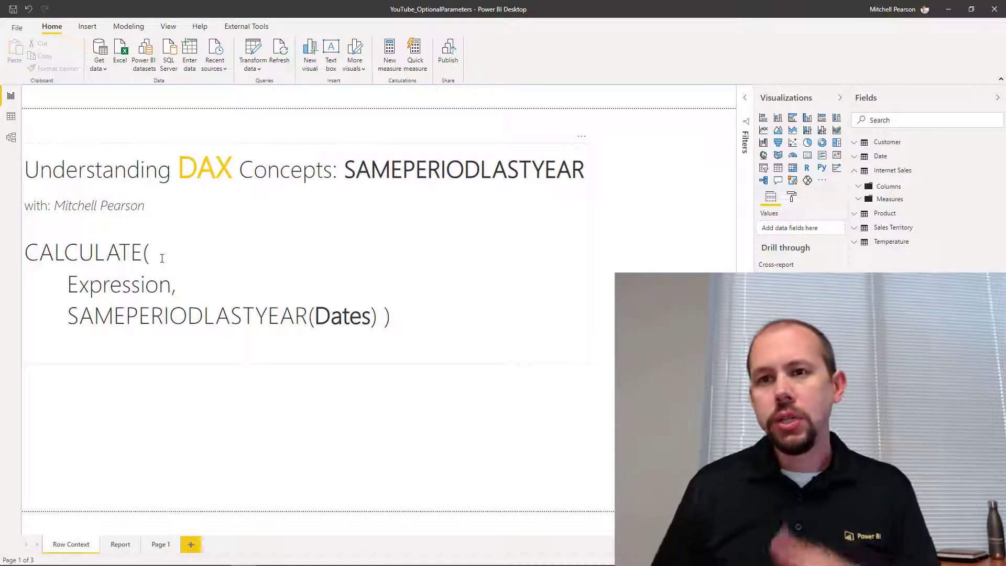
Open the Report page, expand the Internet Sales measures, and widen the sales table to make room for another column
{"action": "left_click", "coordinate": [116, 547]}
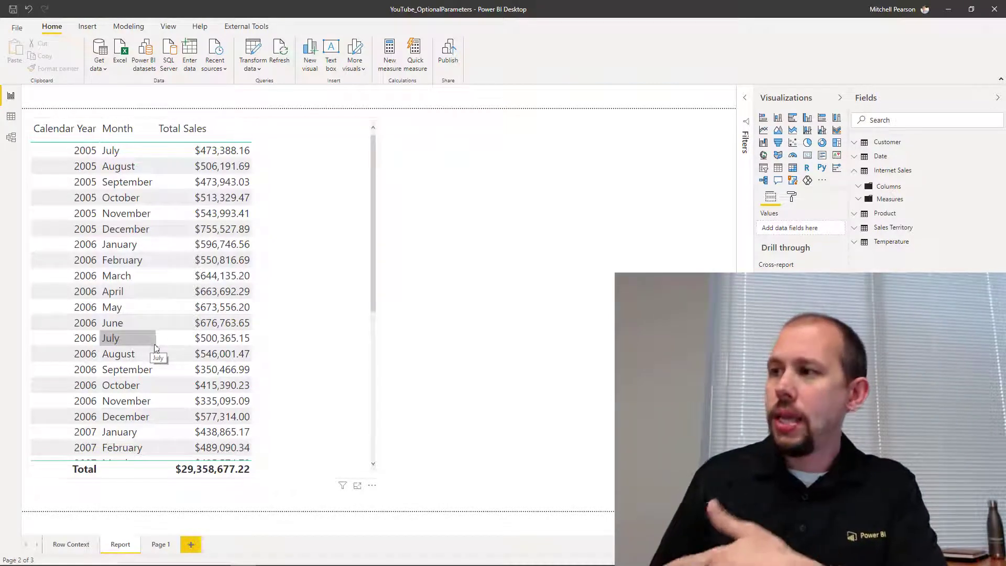
{"action": "left_click", "coordinate": [864, 200]}
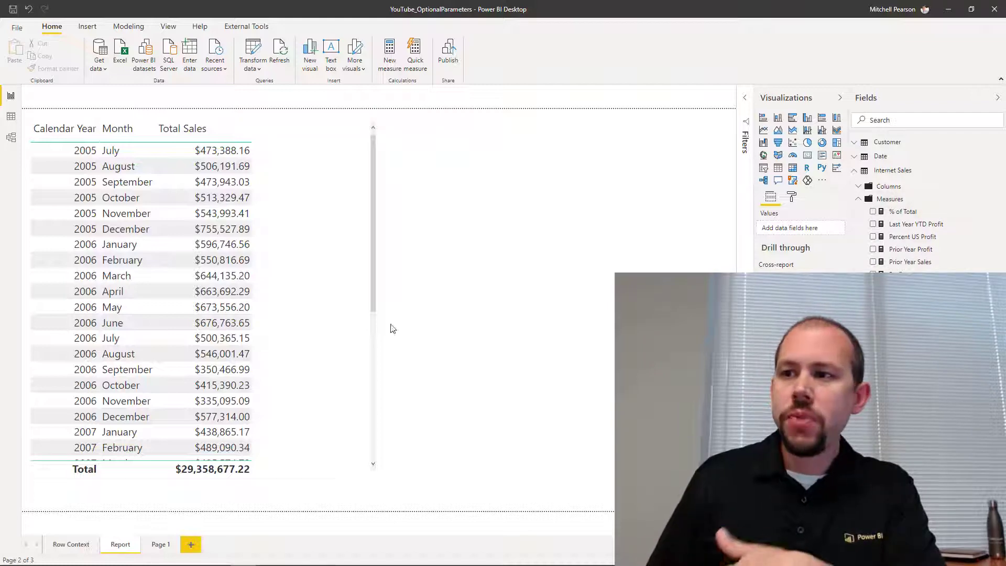
{"action": "left_click", "coordinate": [355, 341]}
{"action": "left_click_drag", "start_coordinate": [380, 309], "coordinate": [457, 309]}
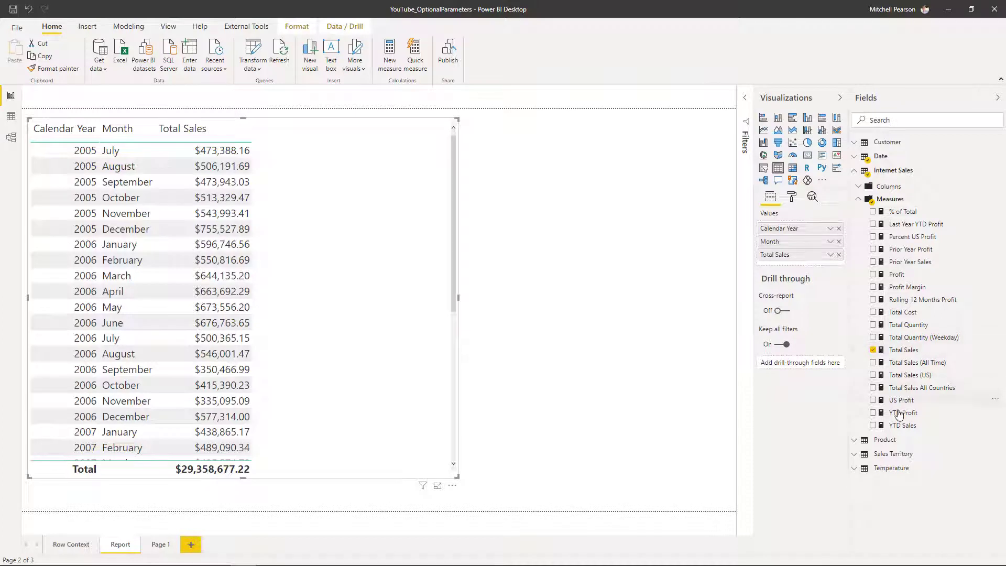
Open the Prior Year Sales measure and review its full formula, including the [Total Sales] expression inside CALCULATE
{"action": "left_click", "coordinate": [909, 262]}
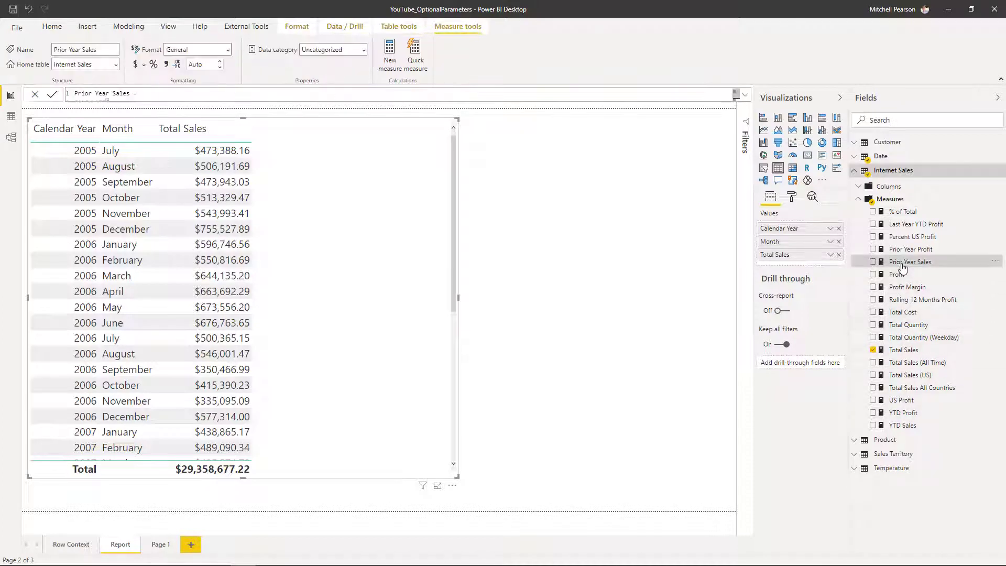
{"action": "left_click", "coordinate": [746, 95]}
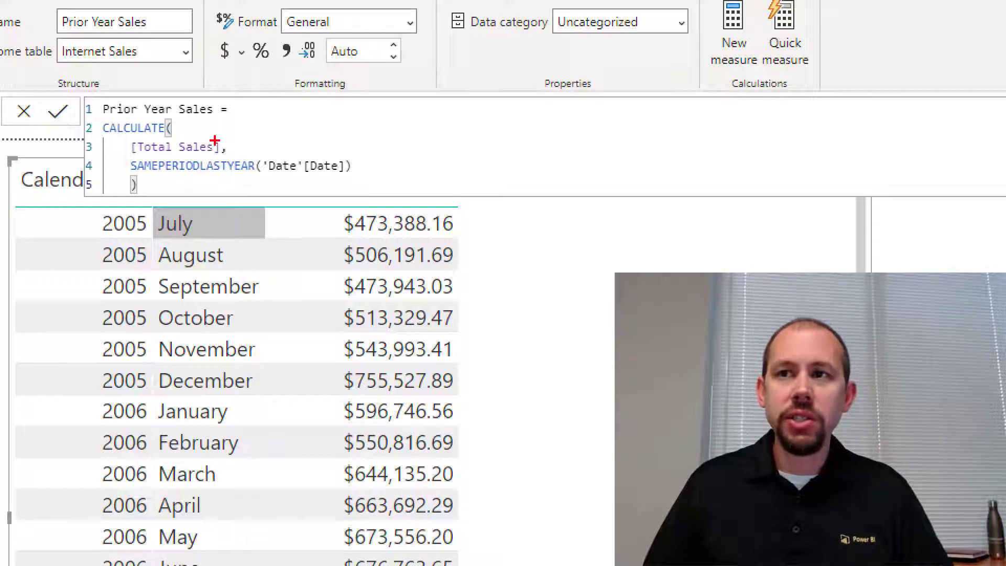
{"action": "left_click_drag", "start_coordinate": [126, 148], "coordinate": [241, 148]}
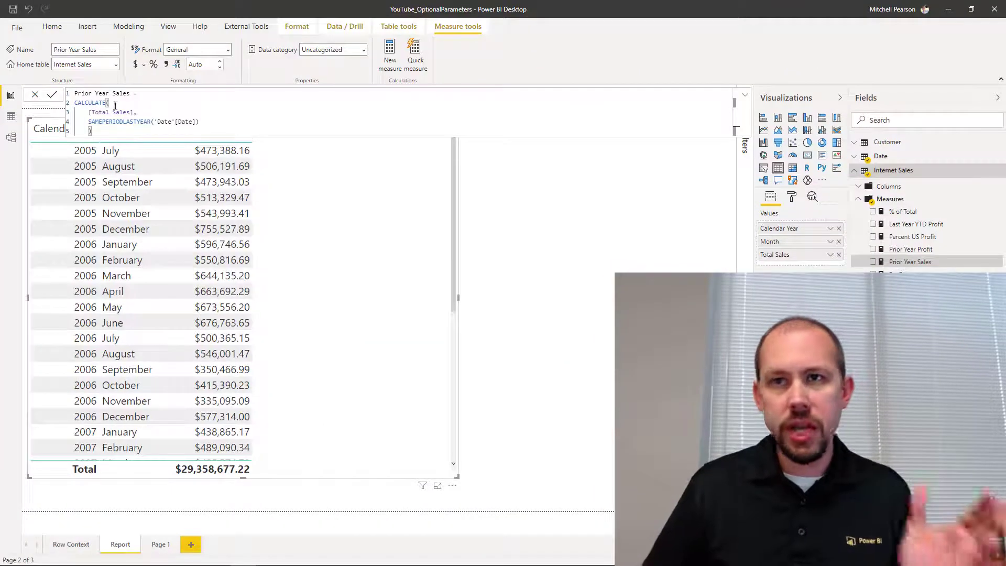
{"action": "left_click_drag", "start_coordinate": [86, 112], "coordinate": [145, 111]}
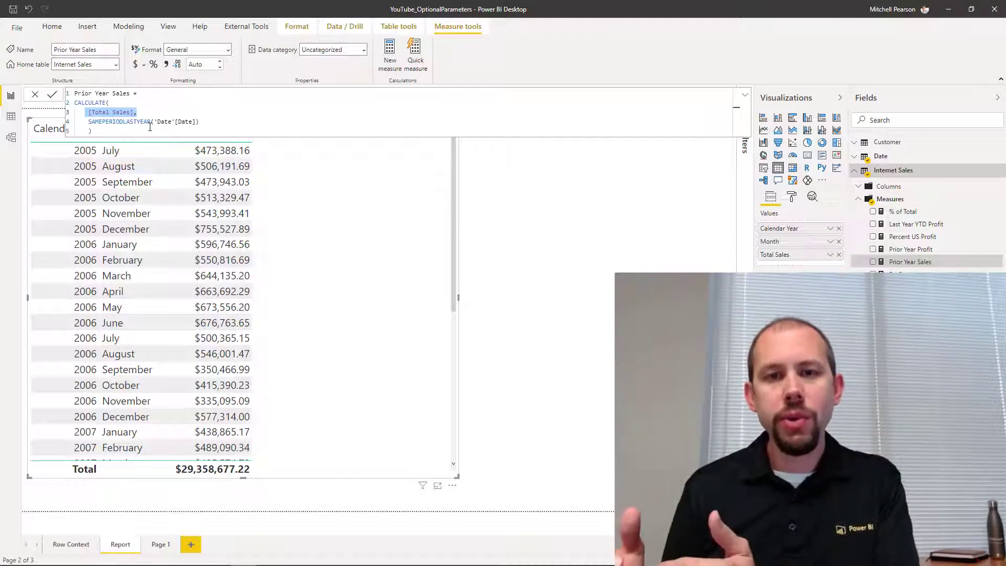
Add the Prior Year Sales measure to the table and compare its July 2006 value with July 2005 Total Sales
{"action": "left_click", "coordinate": [373, 303]}
{"action": "left_click_drag", "start_coordinate": [919, 266], "coordinate": [290, 320]}
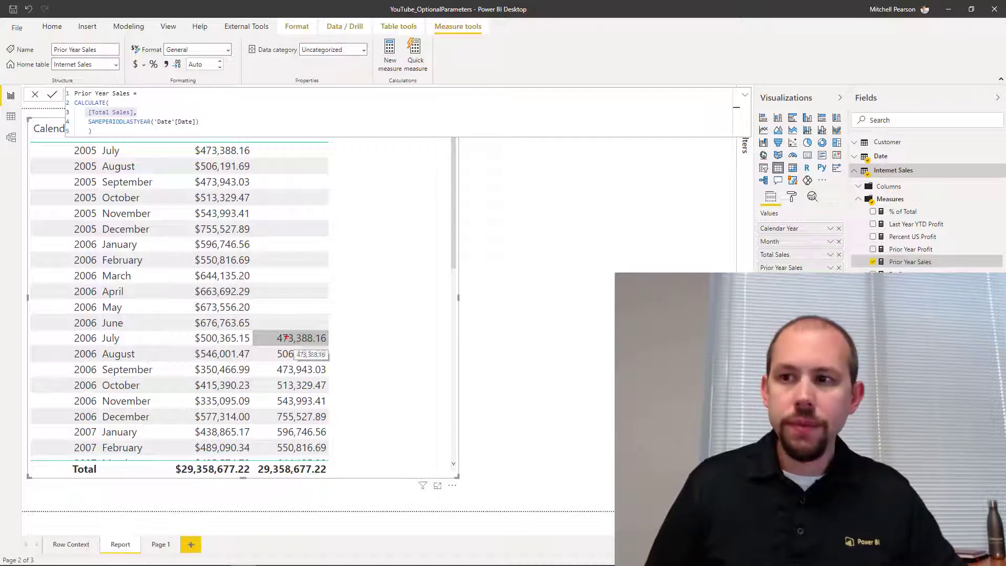
{"action": "left_click_drag", "start_coordinate": [270, 329], "coordinate": [348, 348]}
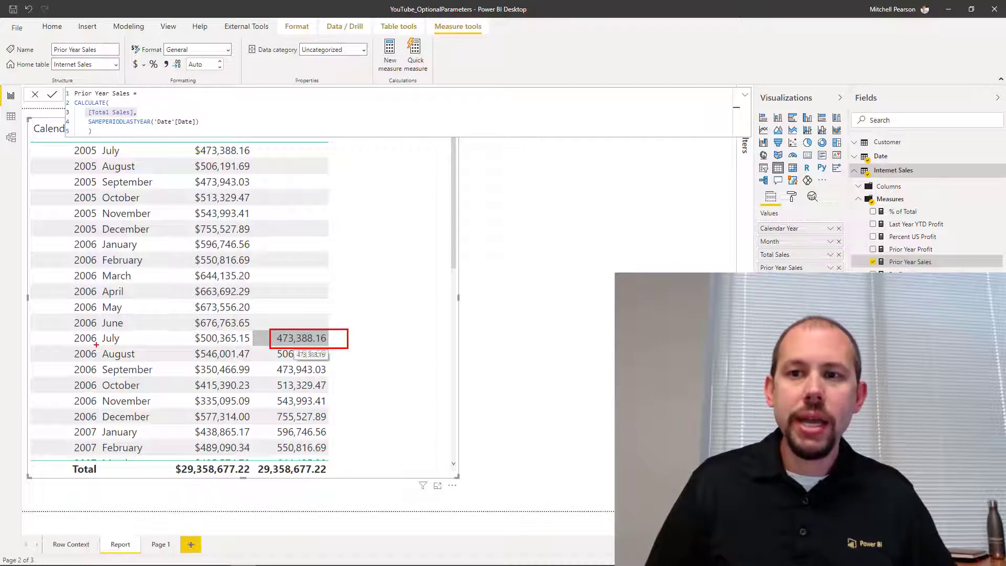
{"action": "mouse_move", "coordinate": [195, 142]}
{"action": "left_mouse_down"}
{"action": "mouse_move", "coordinate": [254, 157]}
{"action": "mouse_move", "coordinate": [329, 327]}
{"action": "left_mouse_up"}
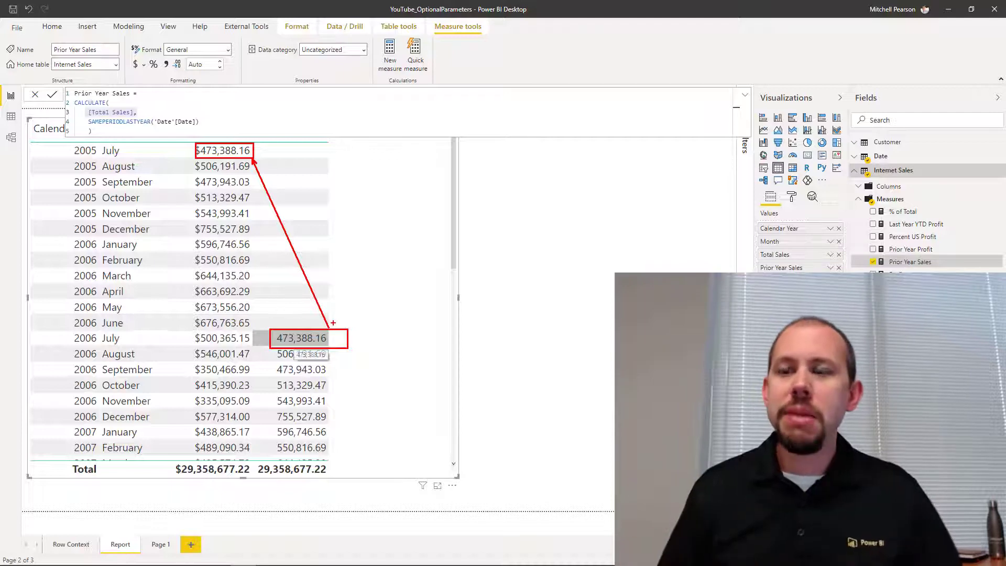
{"action": "key", "text": "Escape"}
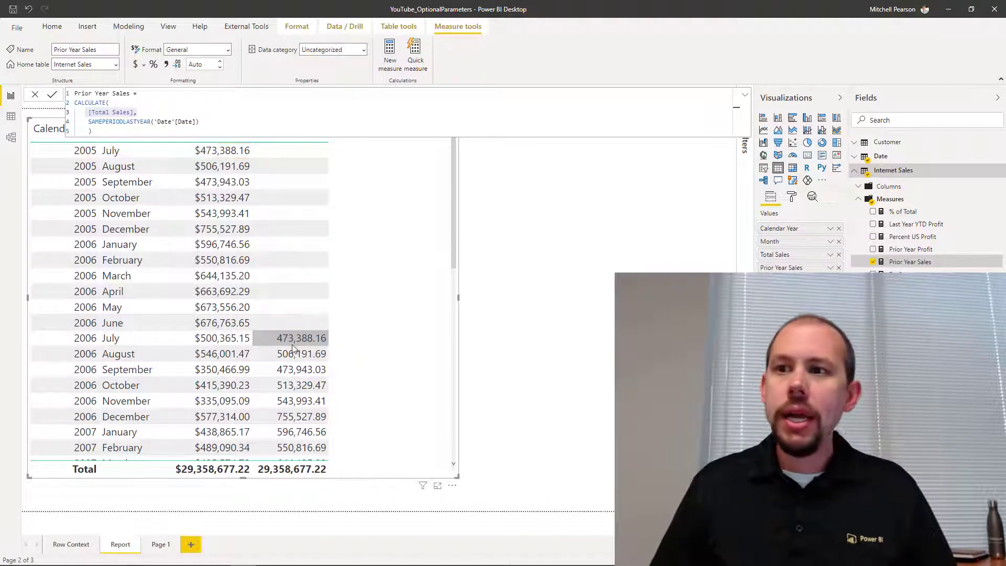
Examine the model relationship between the Date and Internet Sales tables, including the Date and DateKey columns
{"action": "left_click", "coordinate": [857, 171]}
{"action": "left_click", "coordinate": [872, 161]}
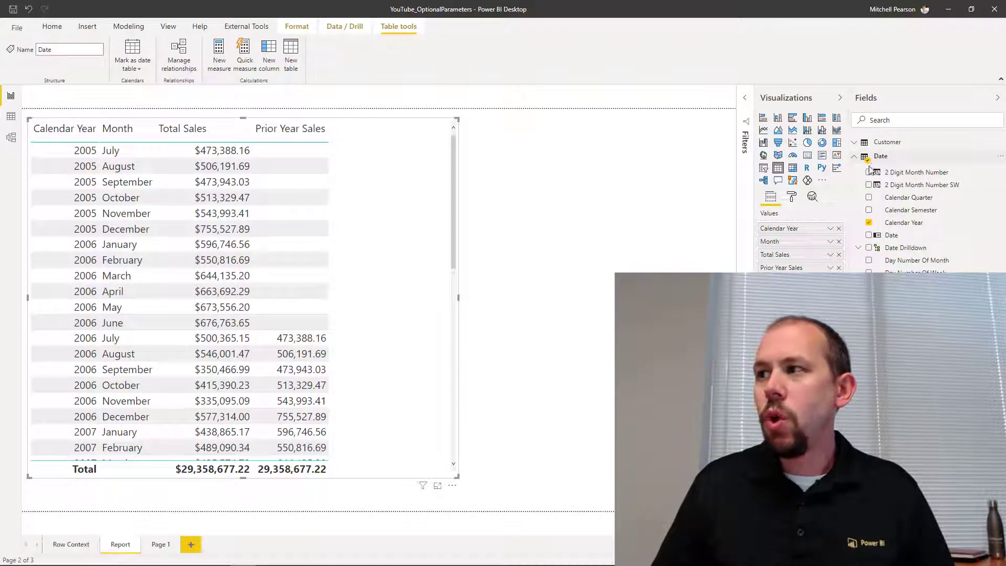
{"action": "left_click", "coordinate": [11, 137]}
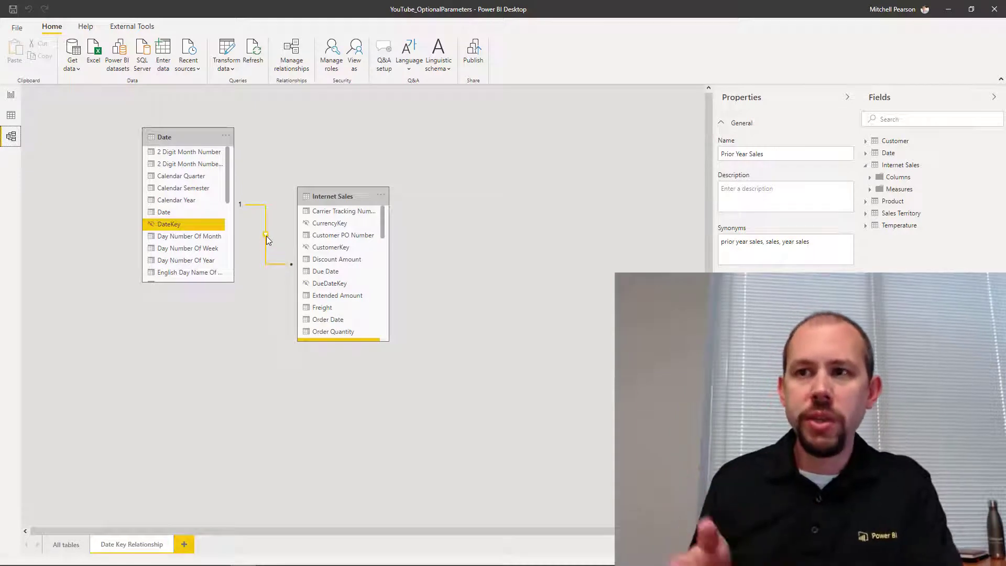
{"action": "scroll", "coordinate": [342, 262], "scroll_direction": "down", "scroll_amount": 3}
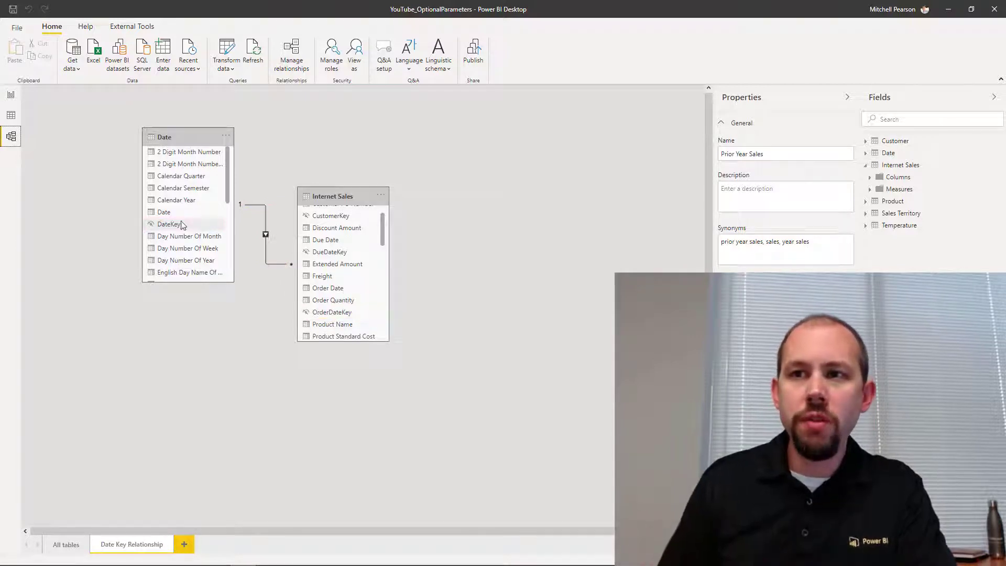
{"action": "left_click", "coordinate": [164, 215]}
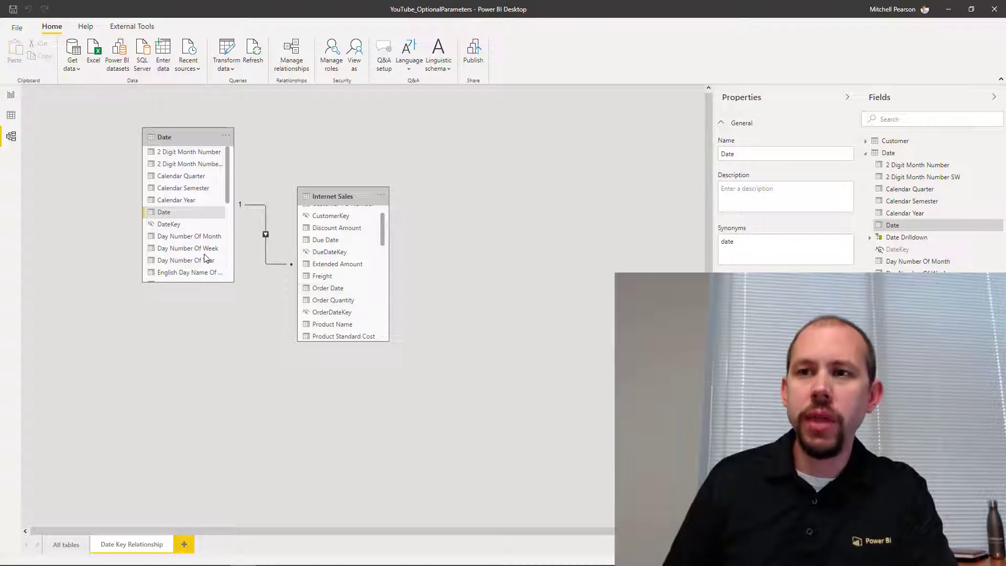
{"action": "left_click", "coordinate": [178, 226]}
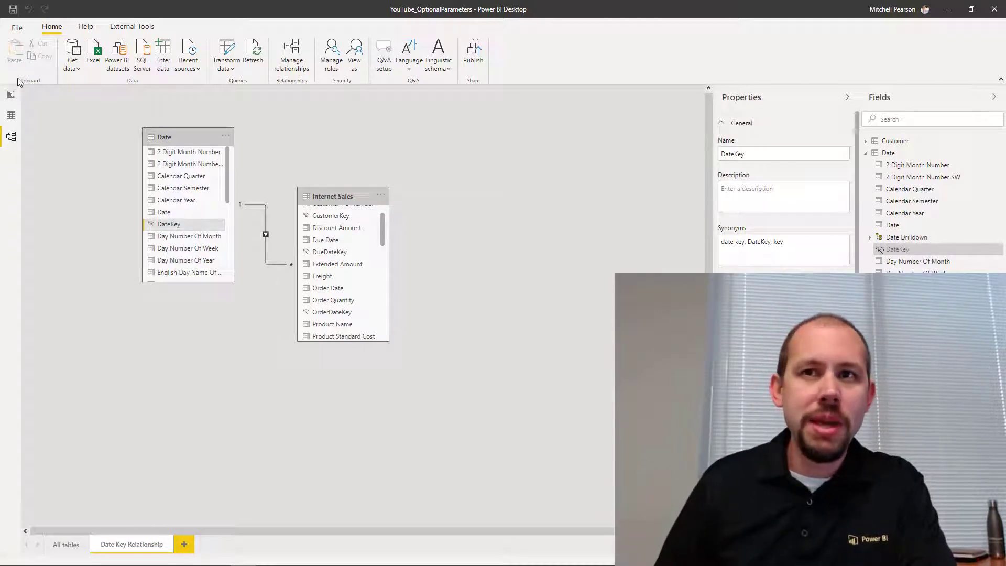
Return to the report and check the Date table's date-table marking, closing the unmark dialog
{"action": "left_click", "coordinate": [11, 95]}
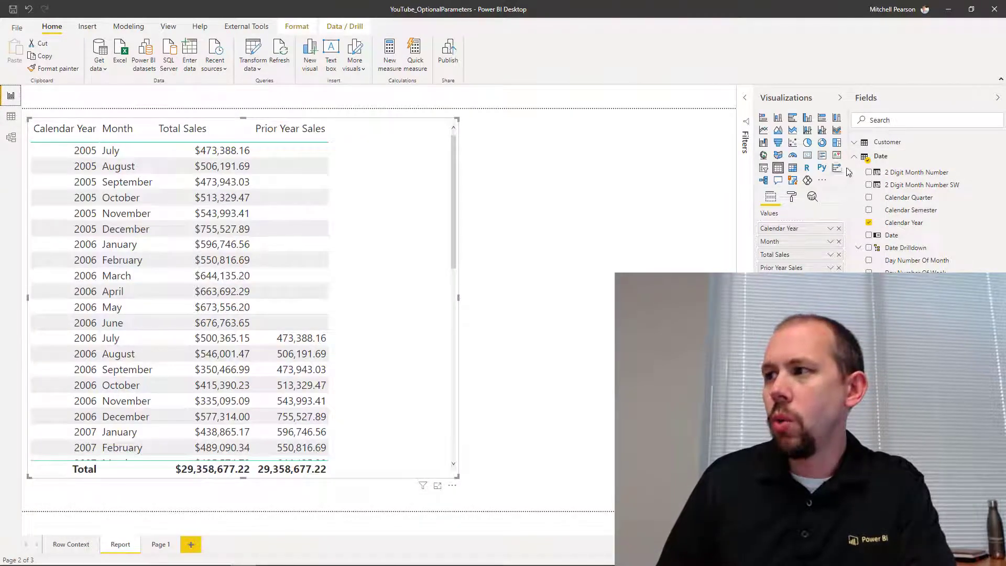
{"action": "right_click", "coordinate": [870, 158]}
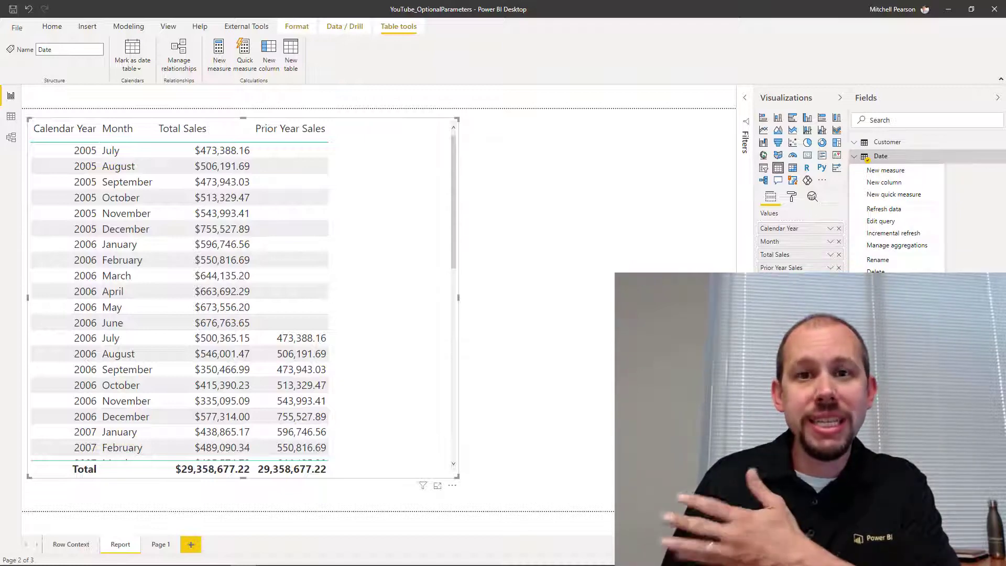
{"action": "key", "text": "Escape"}
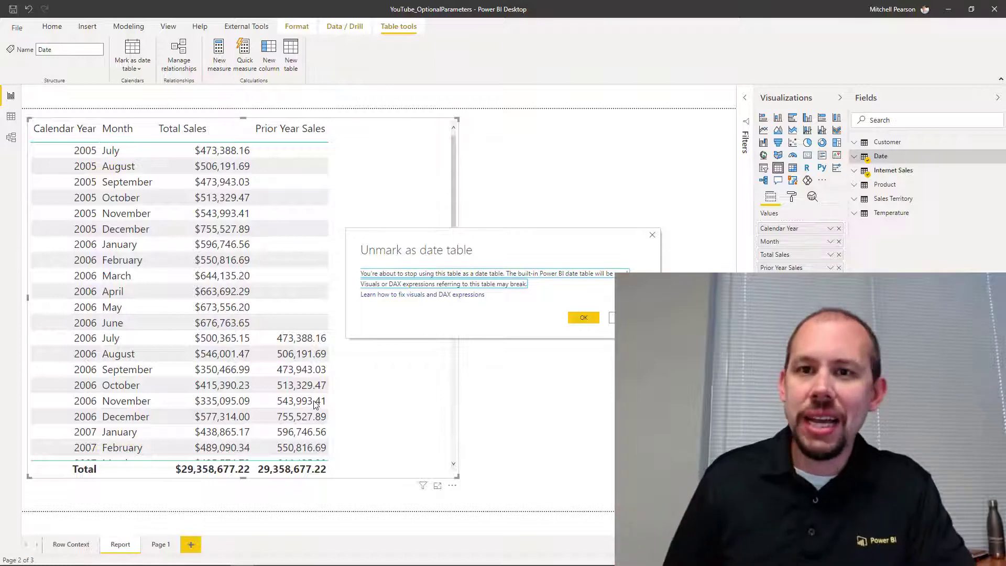
{"action": "key", "text": "Return"}
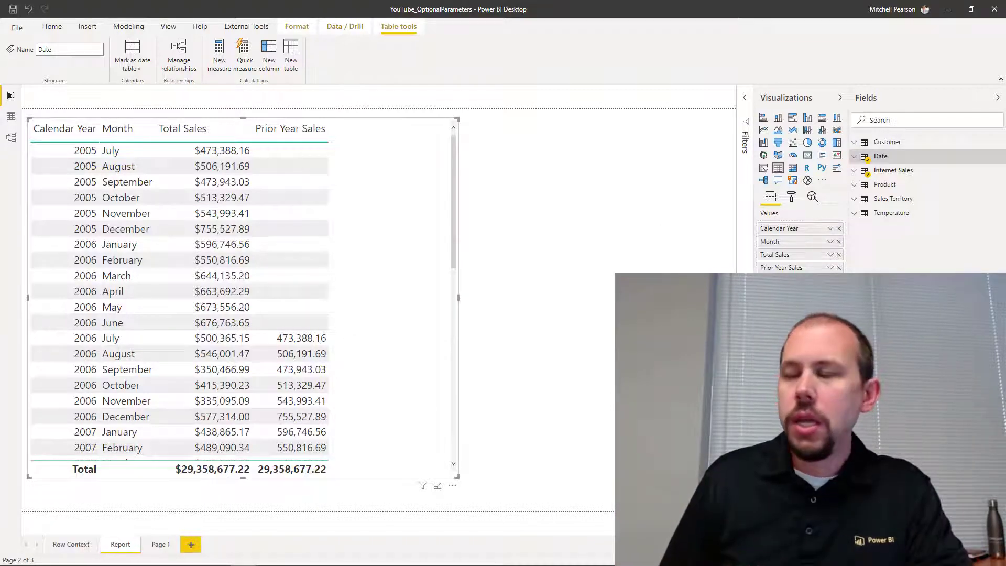
Expand Internet Sales and review how the Prior Year Profit measure combines CALCULATE, [Profit] and SAMEPERIODLASTYEAR
{"action": "left_click", "coordinate": [855, 171]}
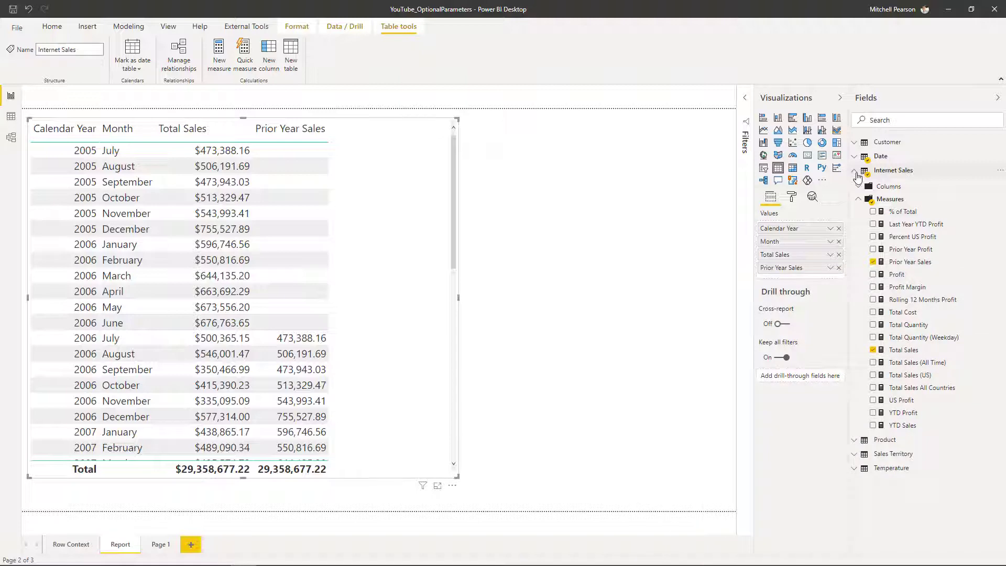
{"action": "left_click", "coordinate": [909, 250]}
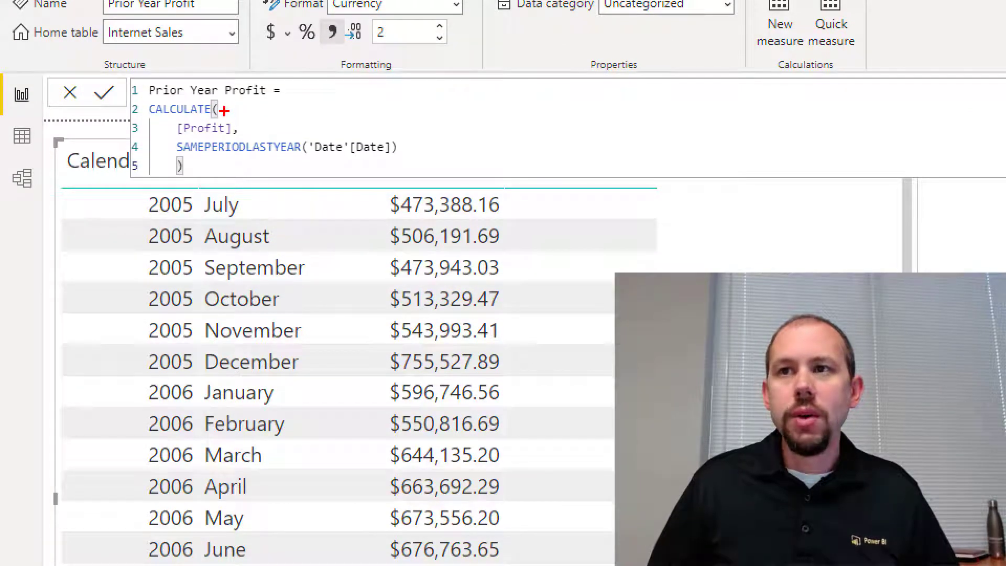
{"action": "left_click_drag", "start_coordinate": [224, 110], "coordinate": [319, 73]}
{"action": "left_click_drag", "start_coordinate": [247, 128], "coordinate": [355, 85]}
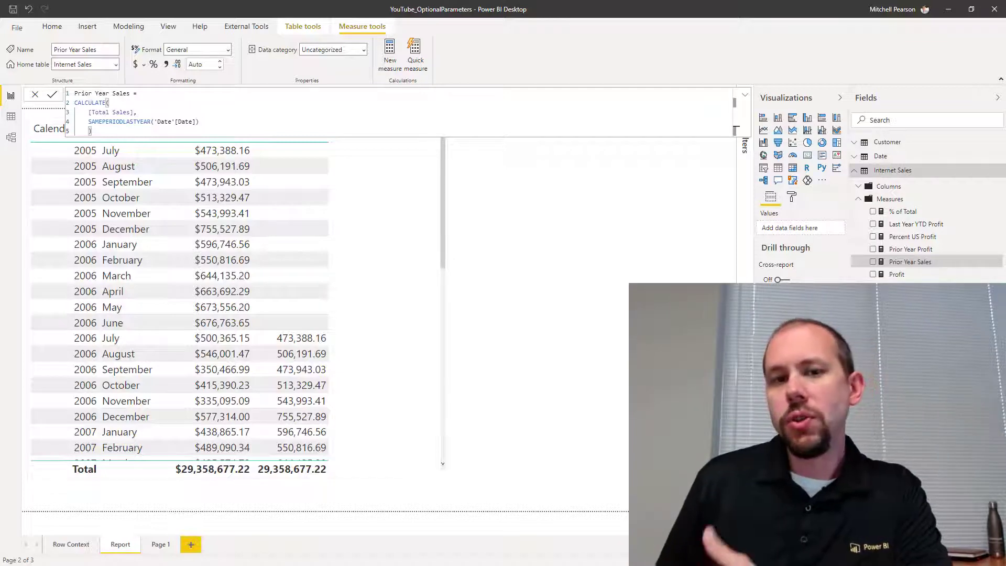
Create a new measure in the Internet Sales table named Prior Year Sales DATEADD
{"action": "right_click", "coordinate": [891, 170]}
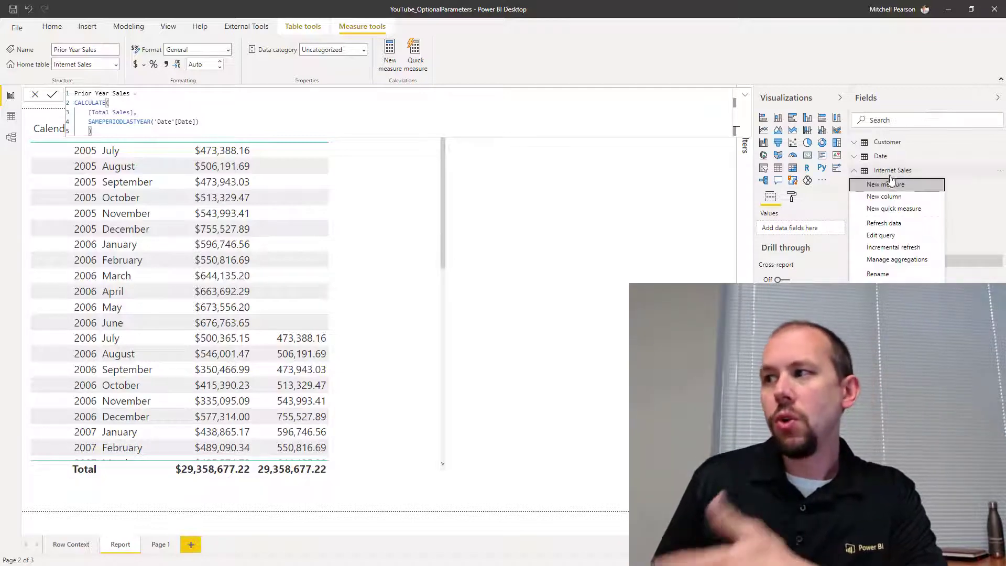
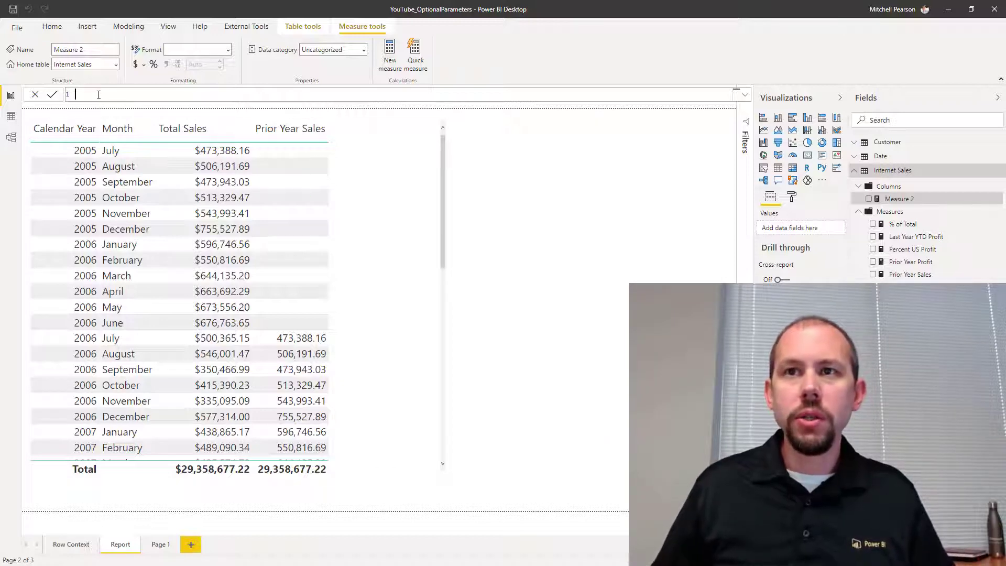
{"action": "left_click", "coordinate": [99, 95]}
{"action": "type", "text": "Pri"}
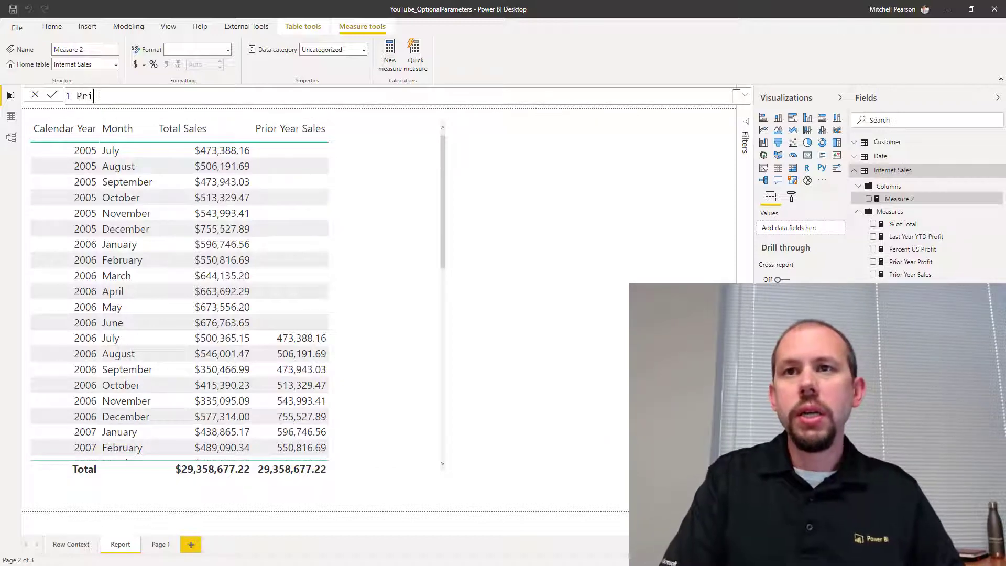
{"action": "type", "text": "or Year Sales "}
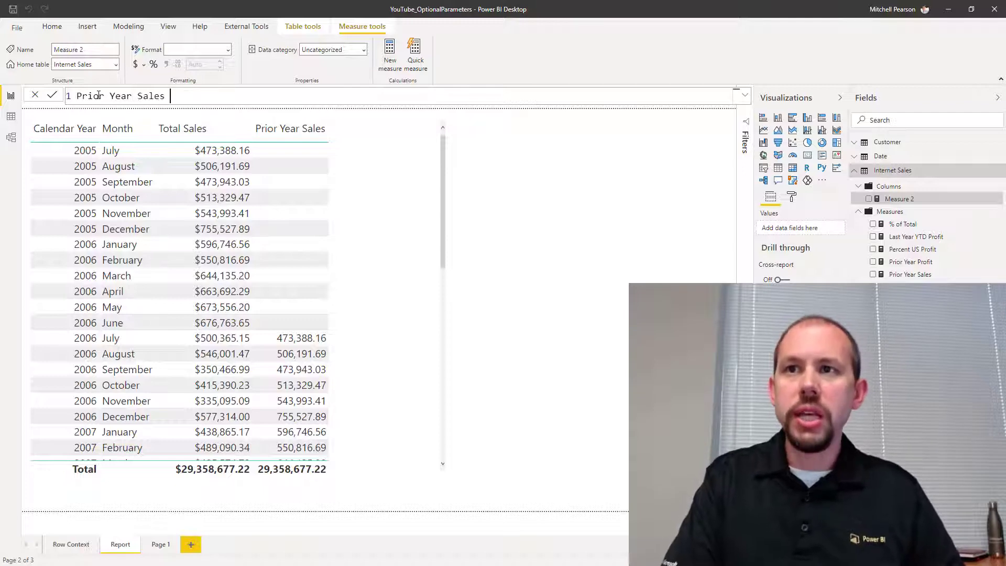
{"action": "type", "text": "DATEADD"}
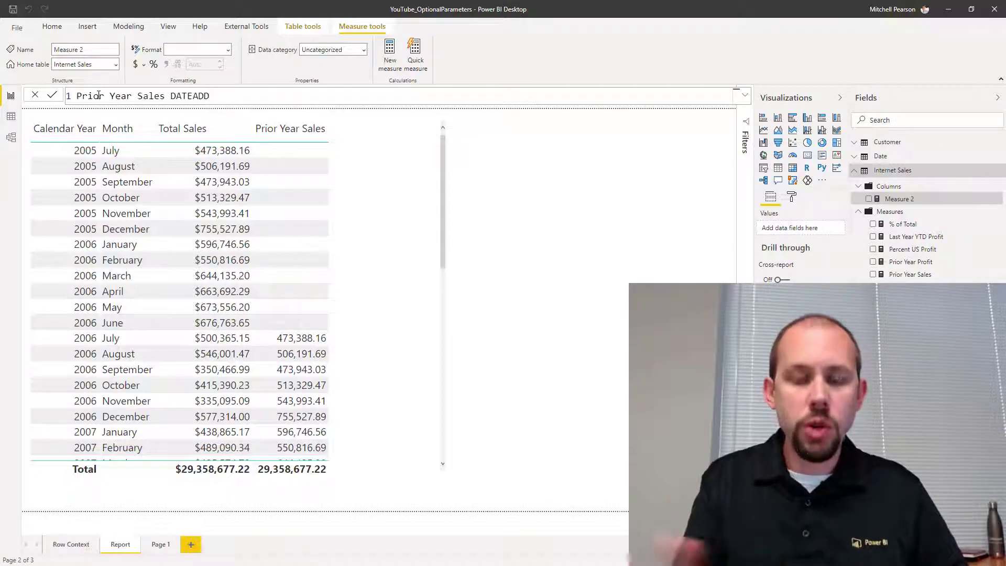
{"action": "type", "text": " ="}
{"action": "key", "text": "shift+Return"}
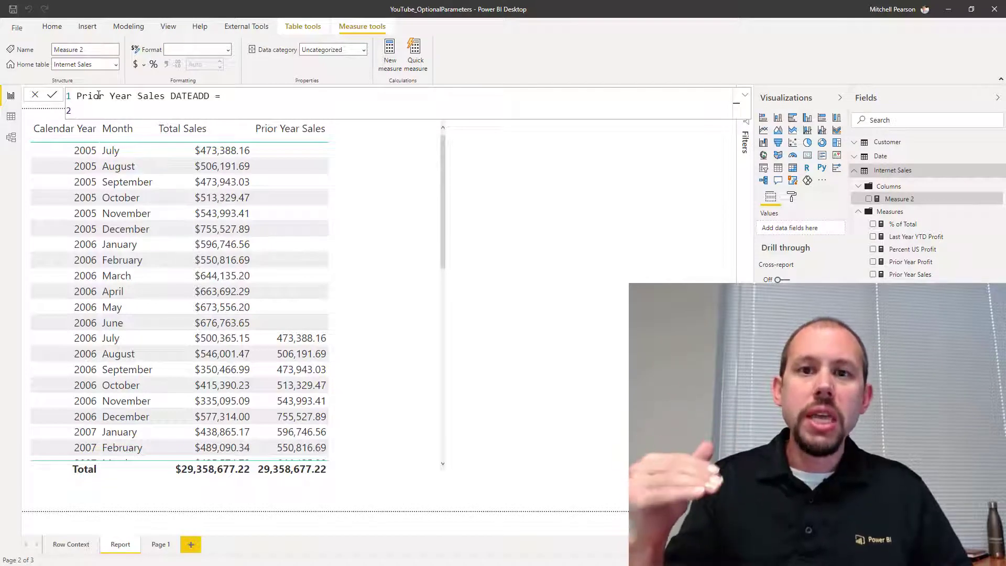
Begin the measure's formula with CALCULATE, using [Total Sales] as the expression on its own line
{"action": "type", "text": "CALCULA"}
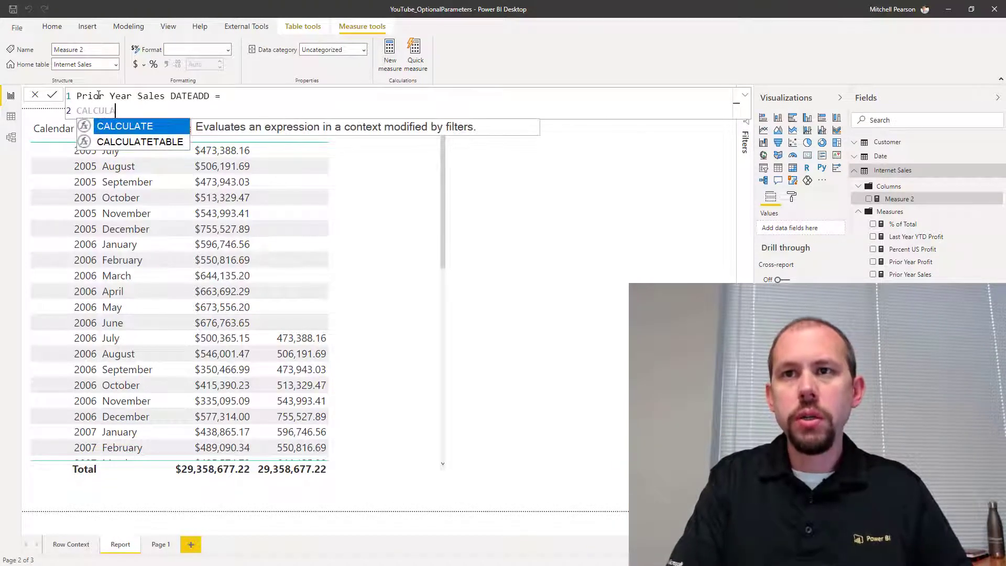
{"action": "key", "text": "Tab"}
{"action": "key", "text": "shift+Return"}
{"action": "type", "text": "[T"}
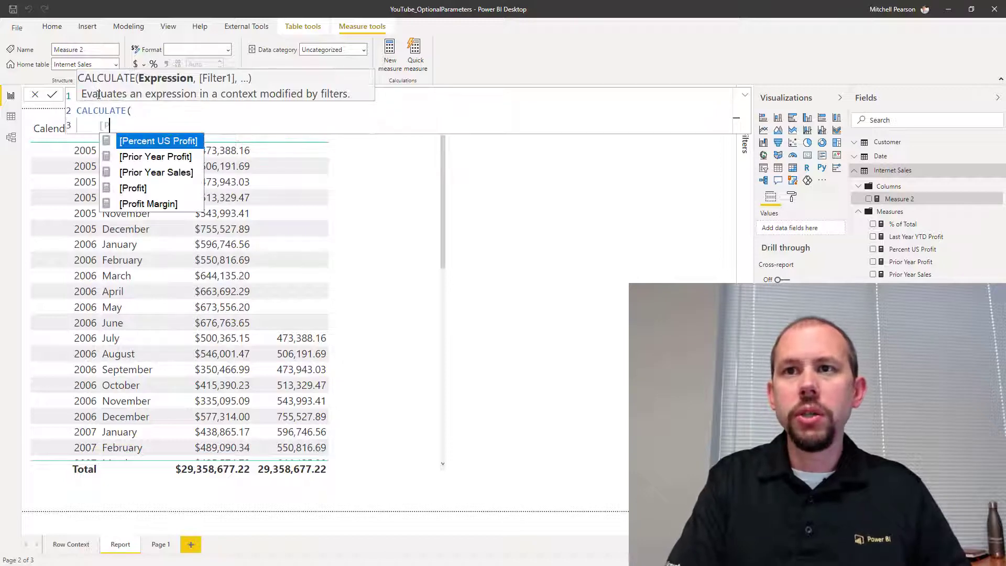
{"action": "key", "text": "Down"}
{"action": "key", "text": "Down"}
{"action": "key", "text": "Down"}
{"action": "key", "text": "Tab"}
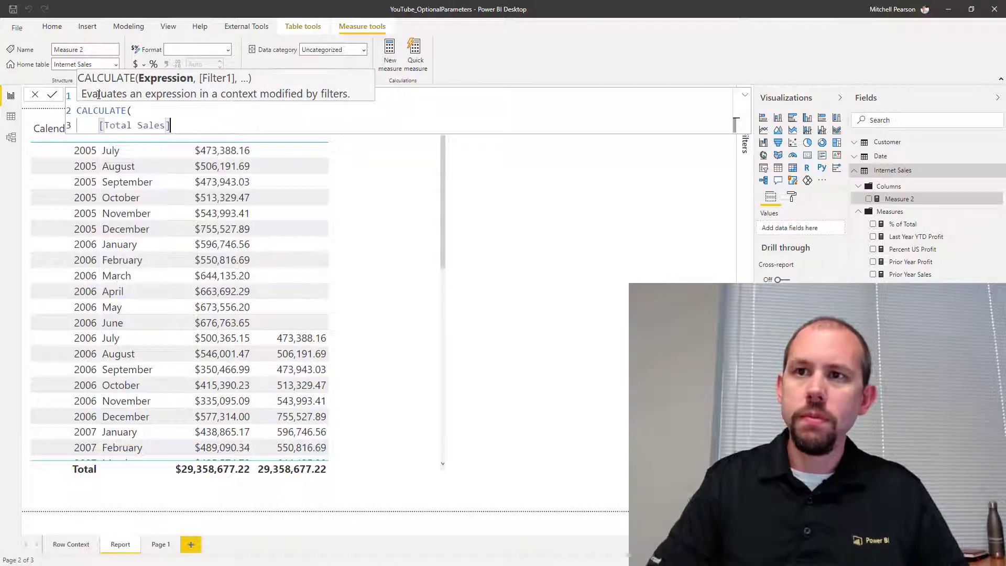
Add DATEADD as the CALCULATE filter on a new line, with 'Date'[Date] as its dates argument
{"action": "type", "text": ","}
{"action": "key", "text": "shift+Return"}
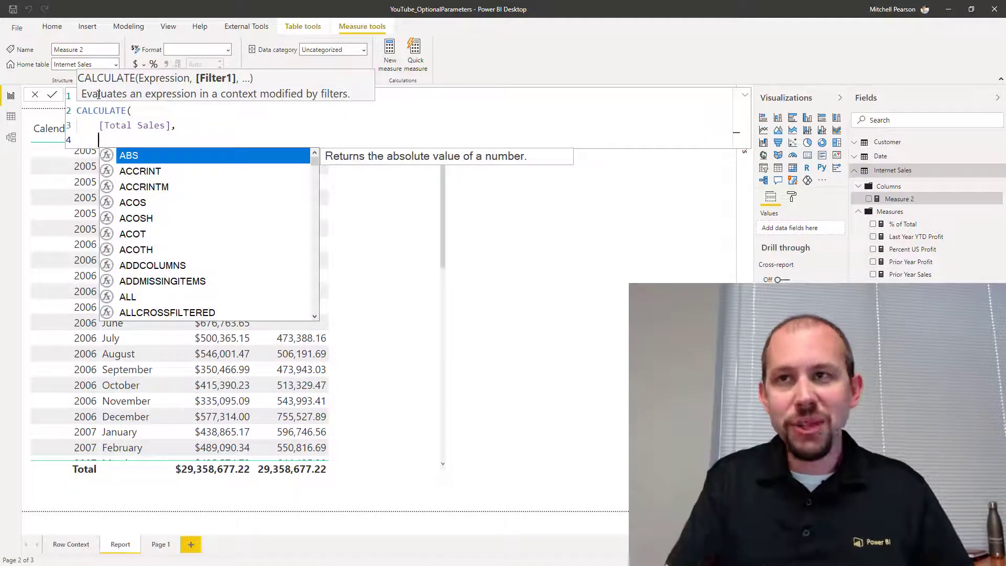
{"action": "type", "text": "DATE"}
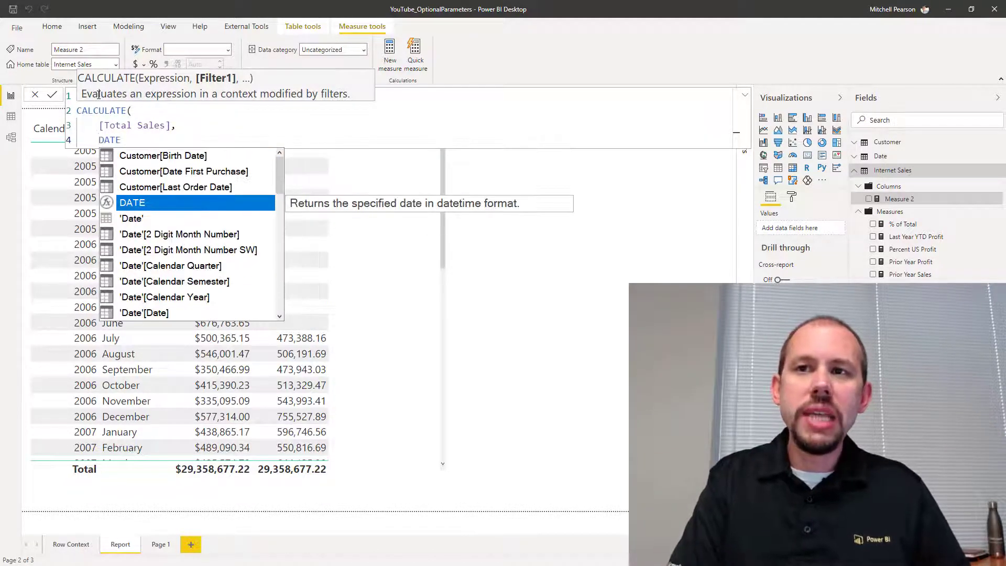
{"action": "type", "text": "ADD"}
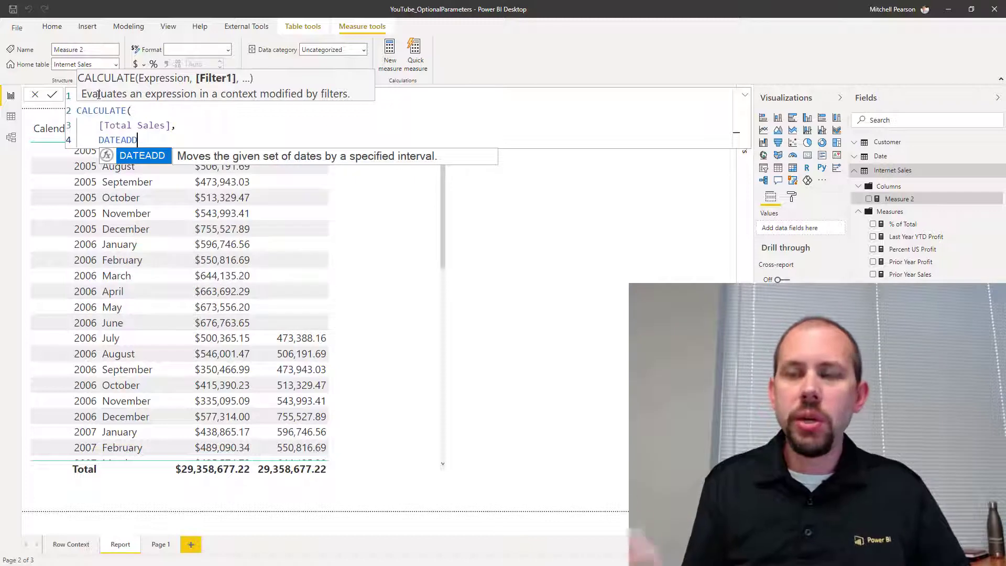
{"action": "type", "text": "( 'DATE"}
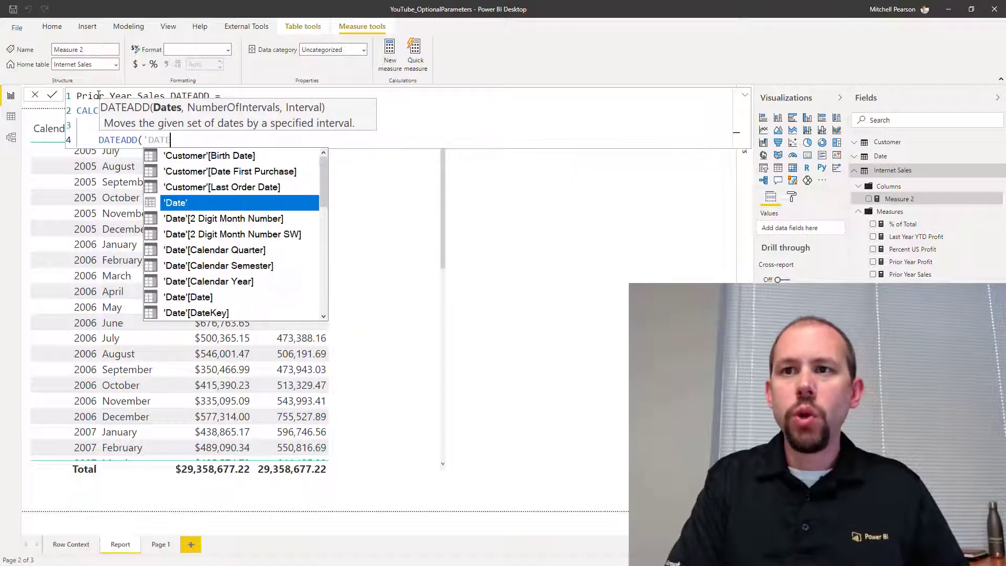
{"action": "key", "text": "Tab"}
{"action": "type", "text": "["}
{"action": "key", "text": "Tab"}
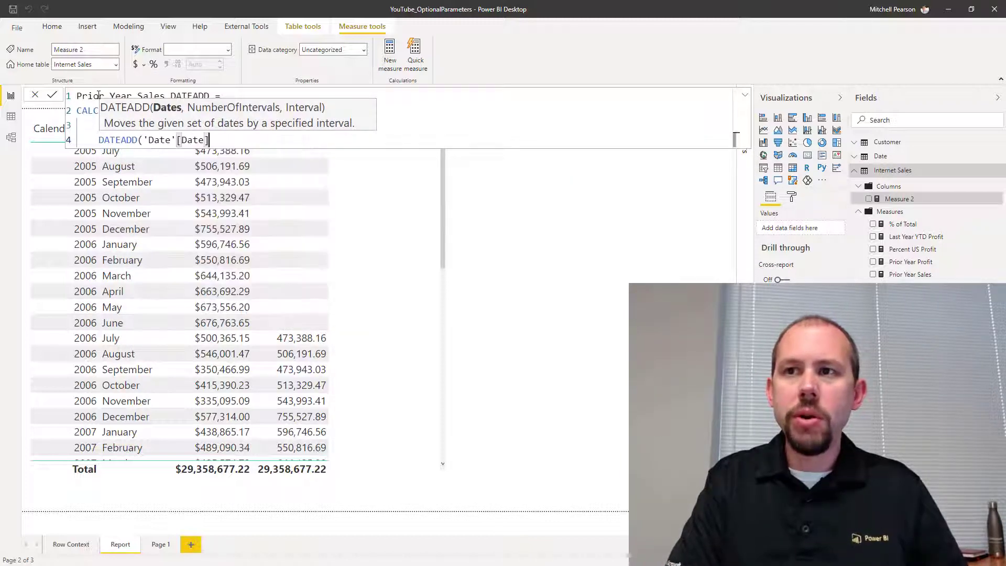
Complete DATEADD with -1 as the number of intervals and YEAR as the interval, and commit the measure
{"action": "type", "text": ", -"}
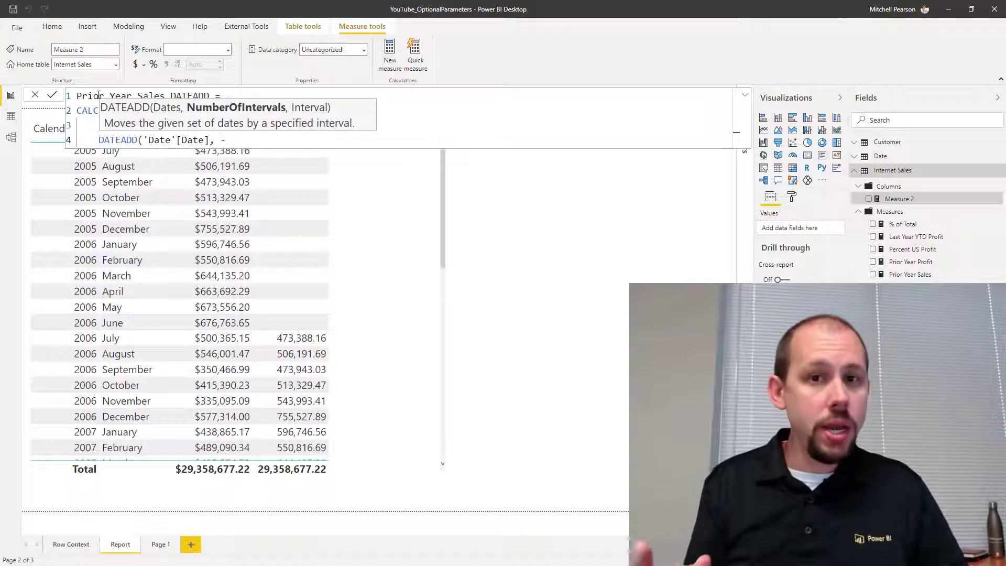
{"action": "type", "text": "1, ye"}
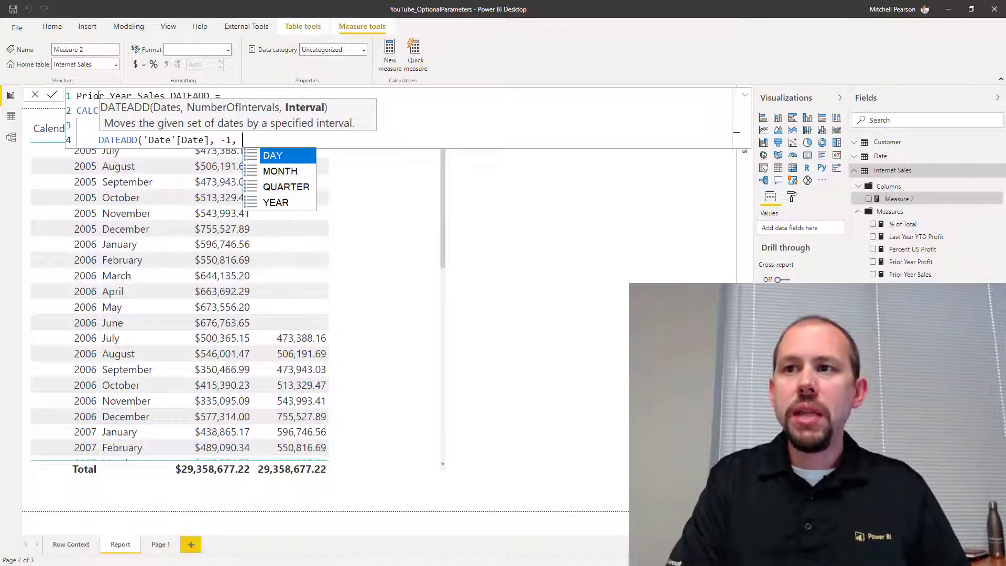
{"action": "key", "text": "Tab"}
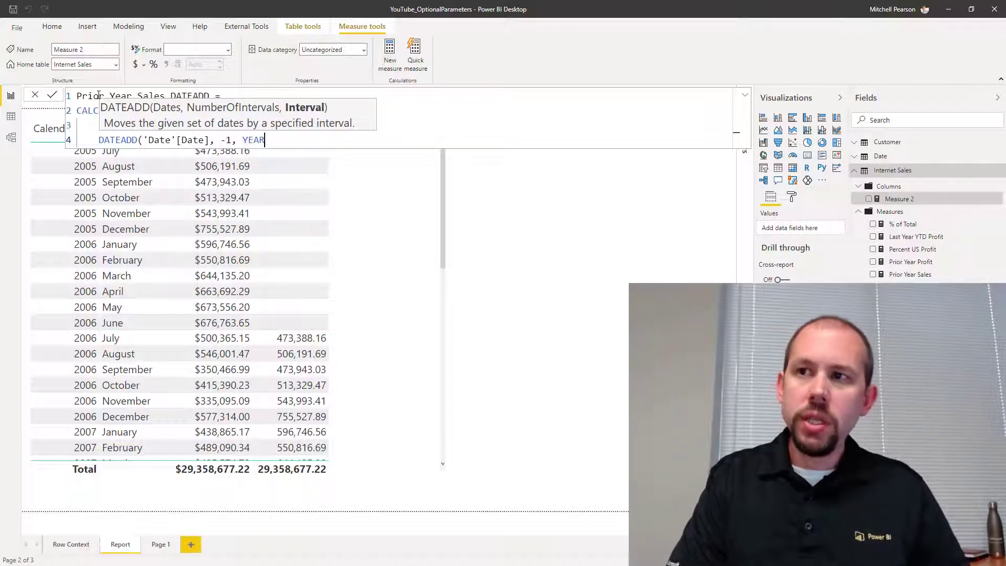
{"action": "key", "text": "BackSpace"}
{"action": "key", "text": "BackSpace"}
{"action": "key", "text": "BackSpace"}
{"action": "key", "text": "BackSpace"}
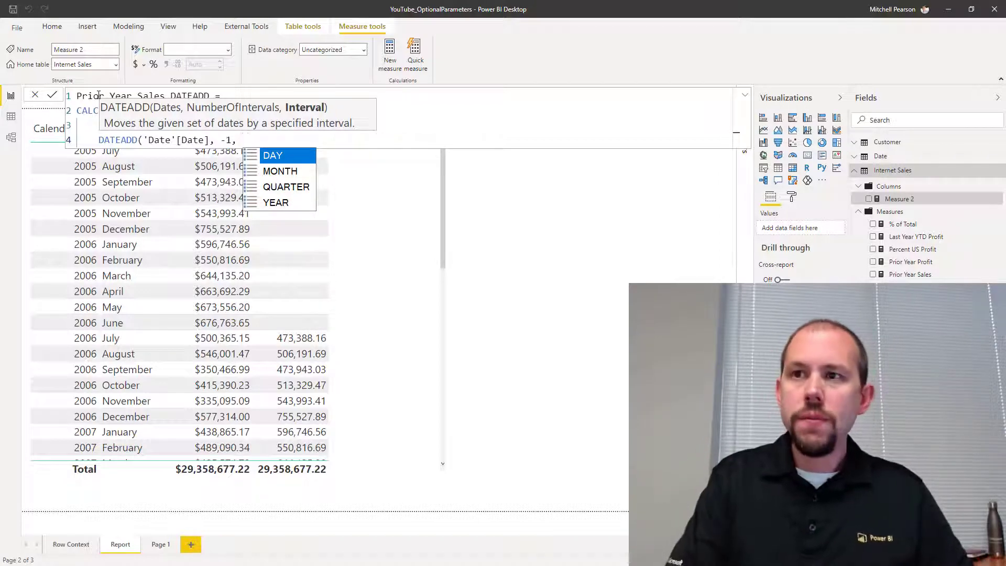
{"action": "type", "text": "year"}
{"action": "key", "text": "Tab"}
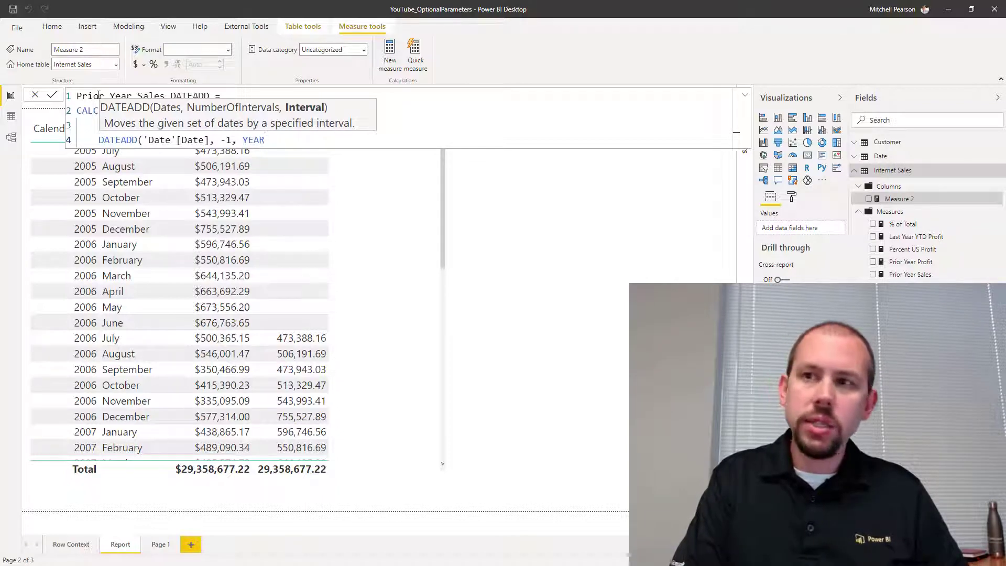
{"action": "type", "text": ") )"}
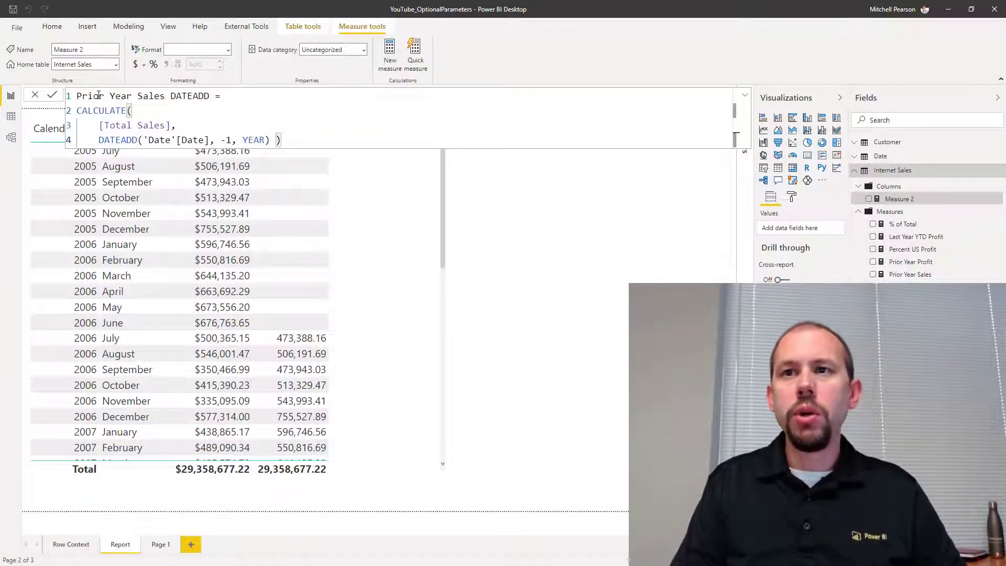
{"action": "key", "text": "Return"}
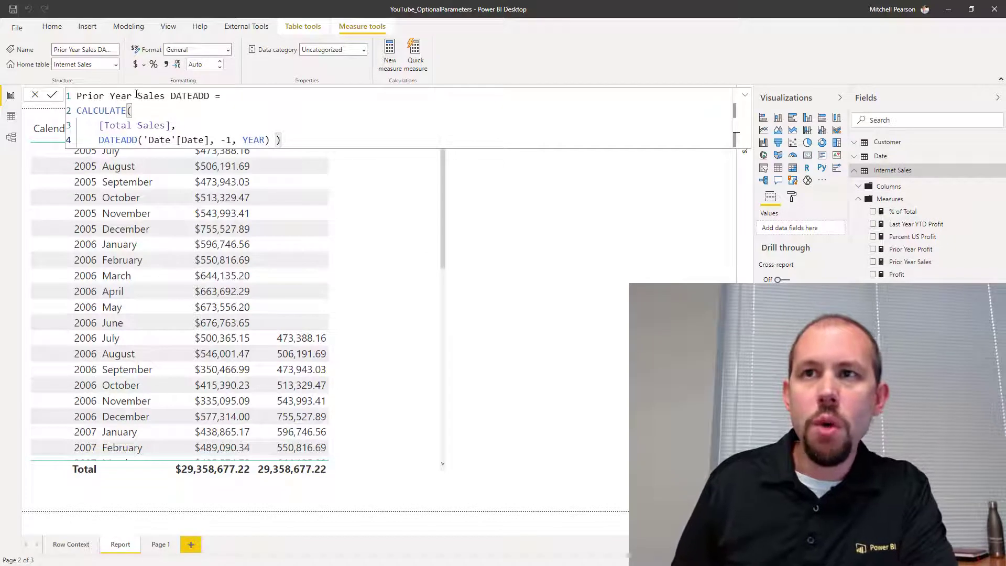
Format the new measure as $ English (United States) currency and add it to the sales table visual
{"action": "left_click", "coordinate": [145, 64]}
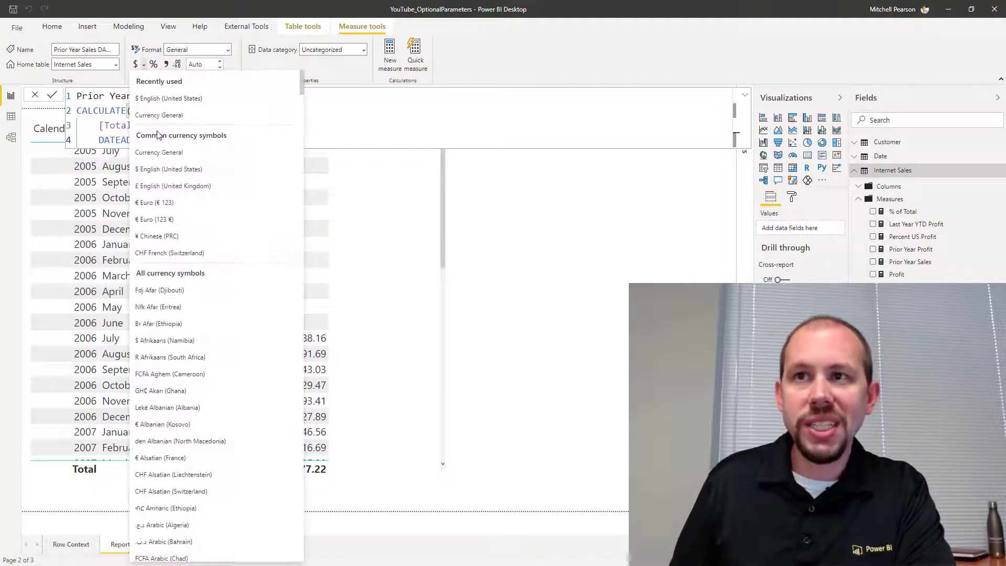
{"action": "left_click", "coordinate": [160, 169]}
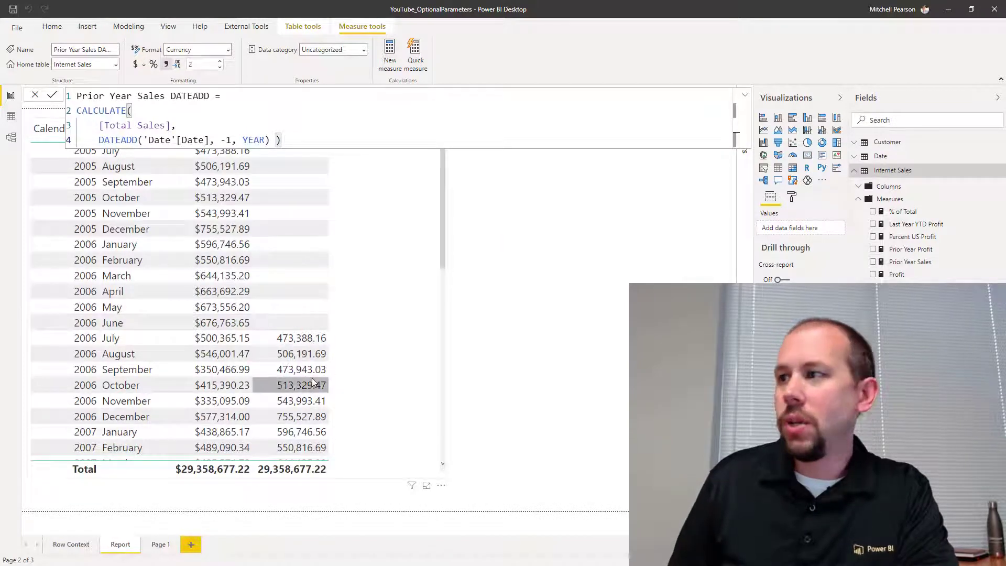
{"action": "left_click_drag", "start_coordinate": [912, 293], "coordinate": [315, 386]}
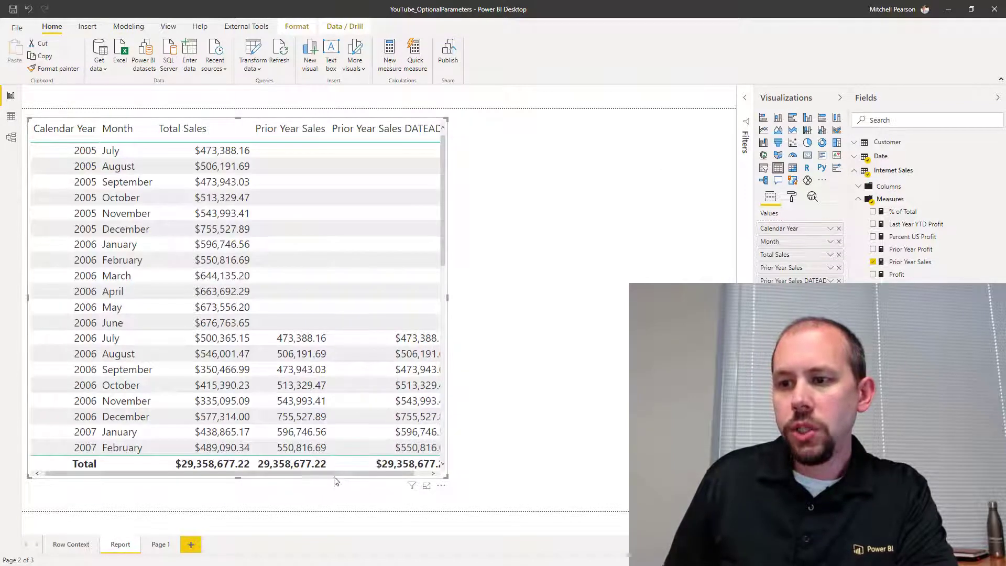
{"action": "left_click_drag", "start_coordinate": [338, 474], "coordinate": [350, 474]}
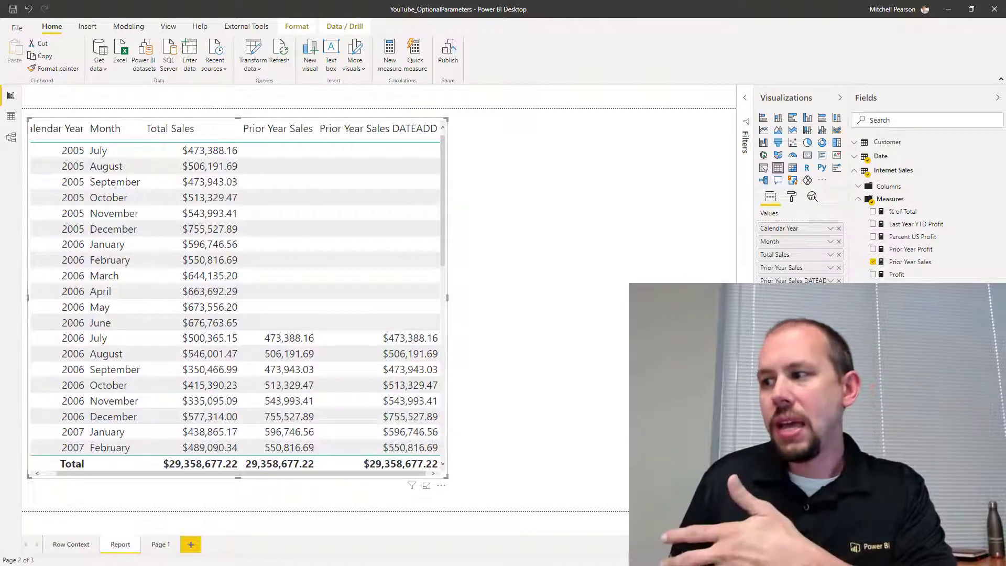
Review the -1 interval in the Prior Year Sales DATEADD formula and remove both prior-year sales measures from the table visual
{"action": "left_click", "coordinate": [912, 287]}
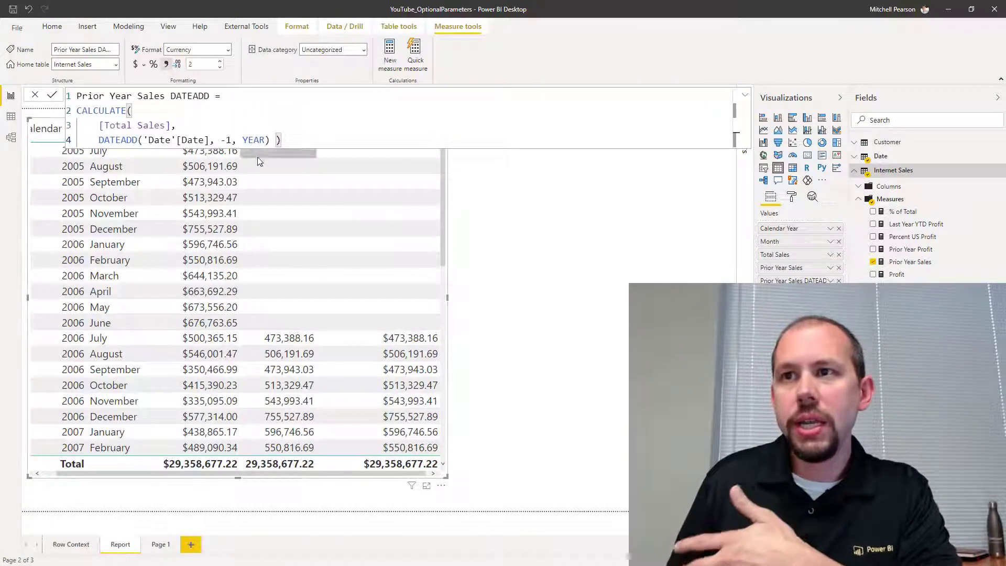
{"action": "left_click_drag", "start_coordinate": [221, 141], "coordinate": [232, 141]}
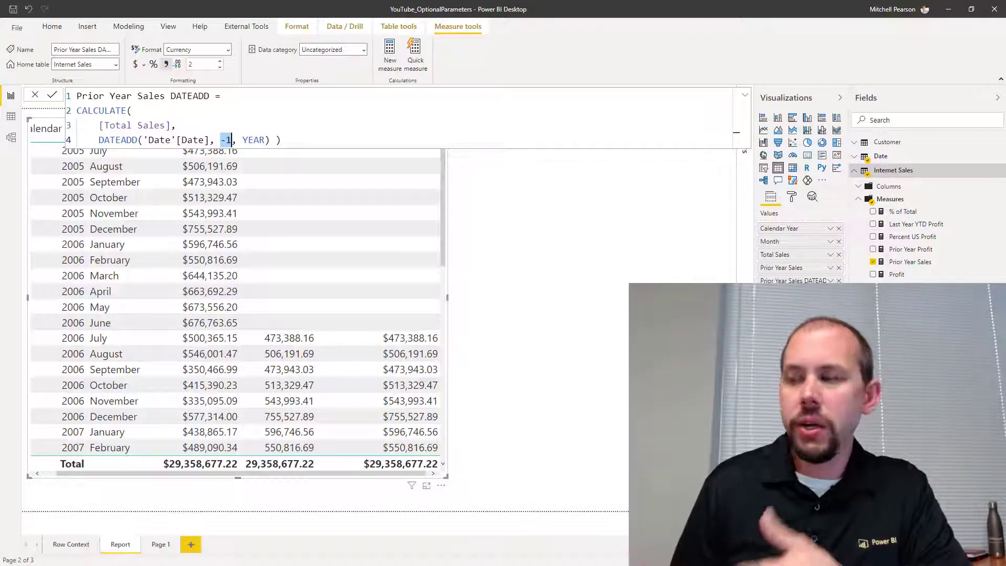
{"action": "left_click", "coordinate": [839, 281]}
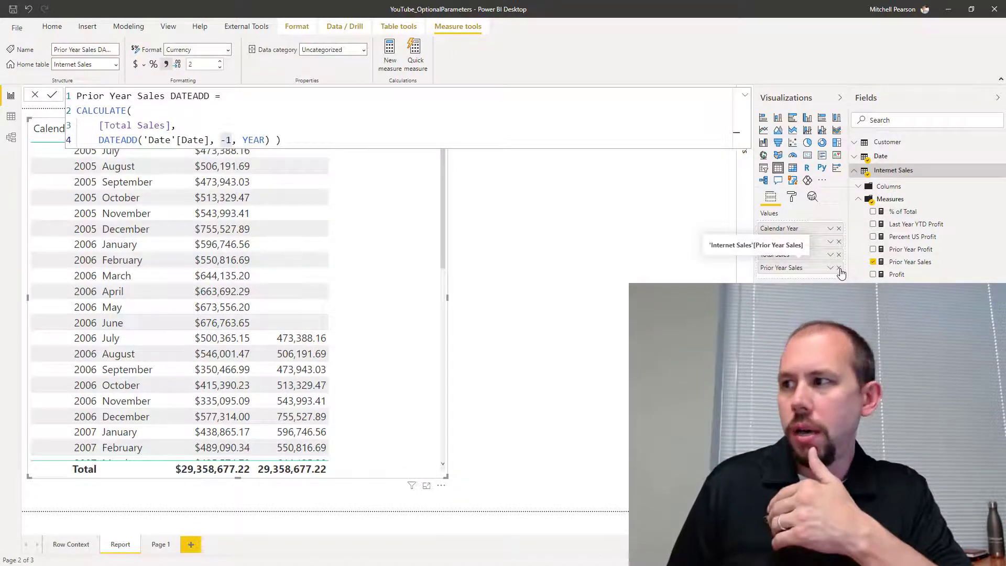
{"action": "left_click", "coordinate": [839, 269]}
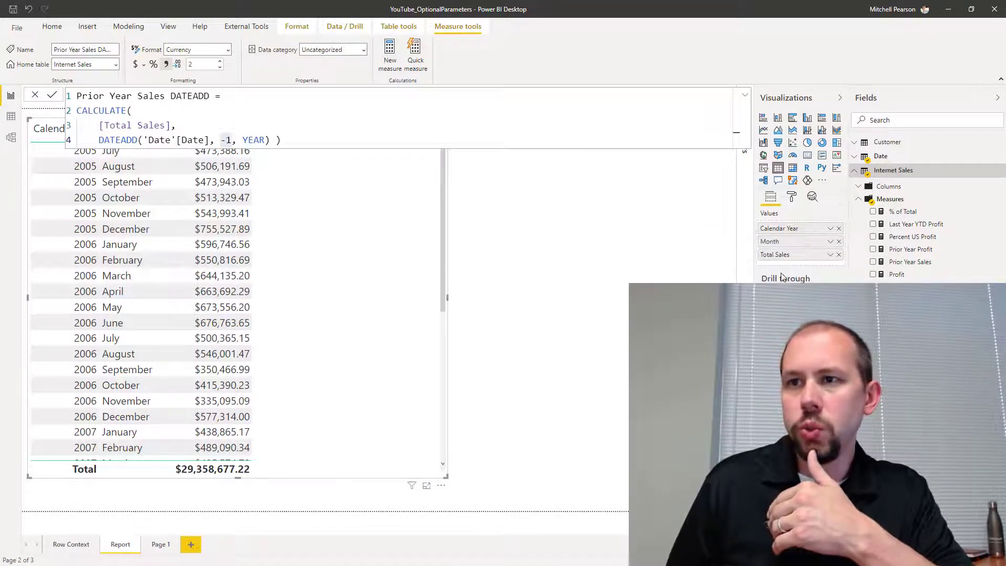
{"action": "left_click", "coordinate": [745, 96]}
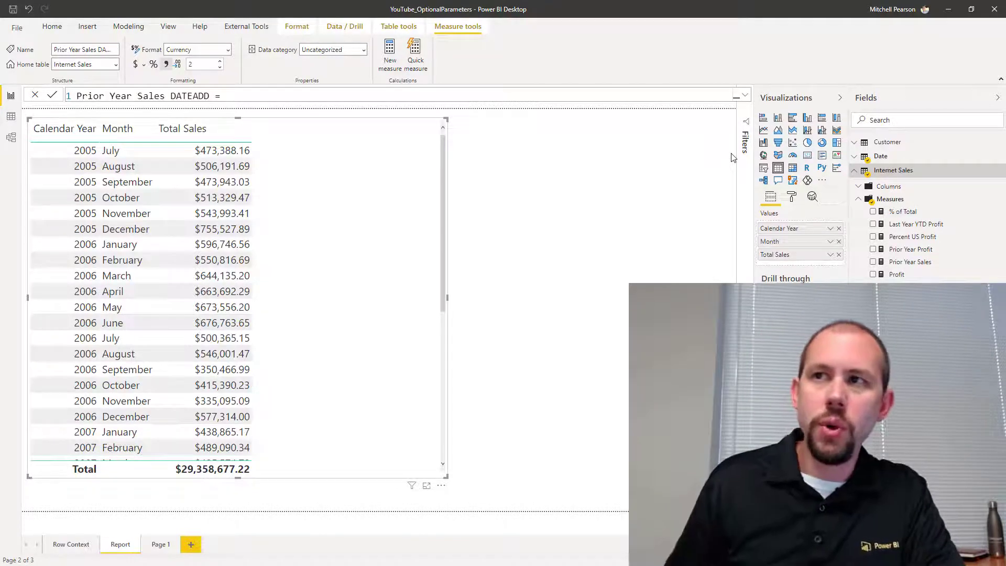
Open the current model in Tabular Editor and place its window over the report
{"action": "left_click", "coordinate": [250, 26]}
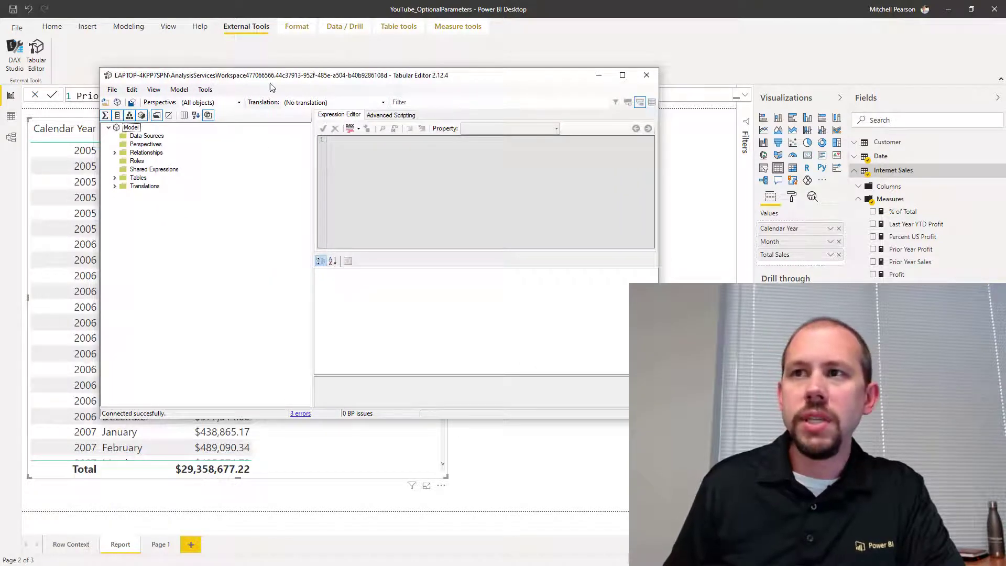
{"action": "left_click_drag", "start_coordinate": [271, 82], "coordinate": [251, 93]}
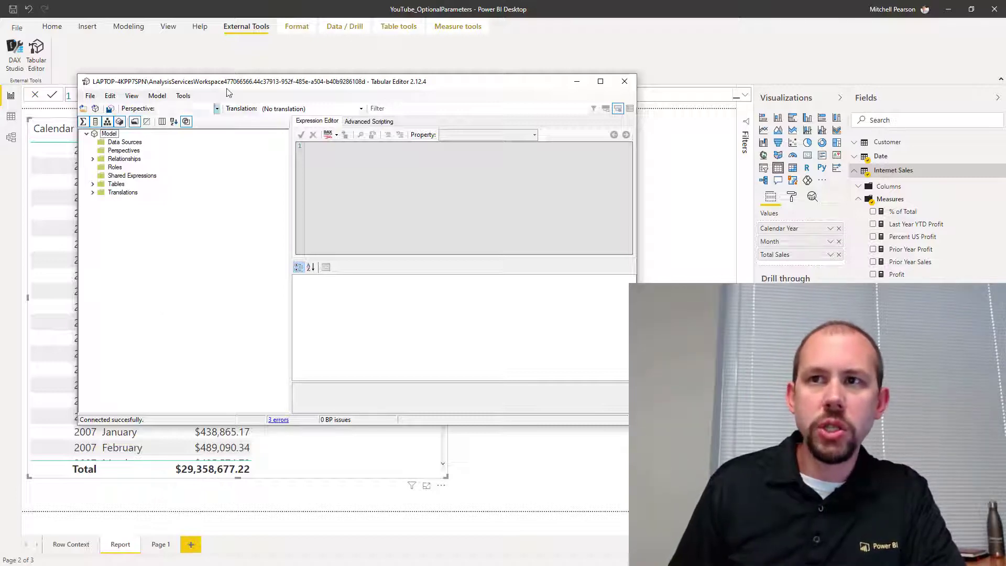
{"action": "left_click_drag", "start_coordinate": [233, 87], "coordinate": [234, 92]}
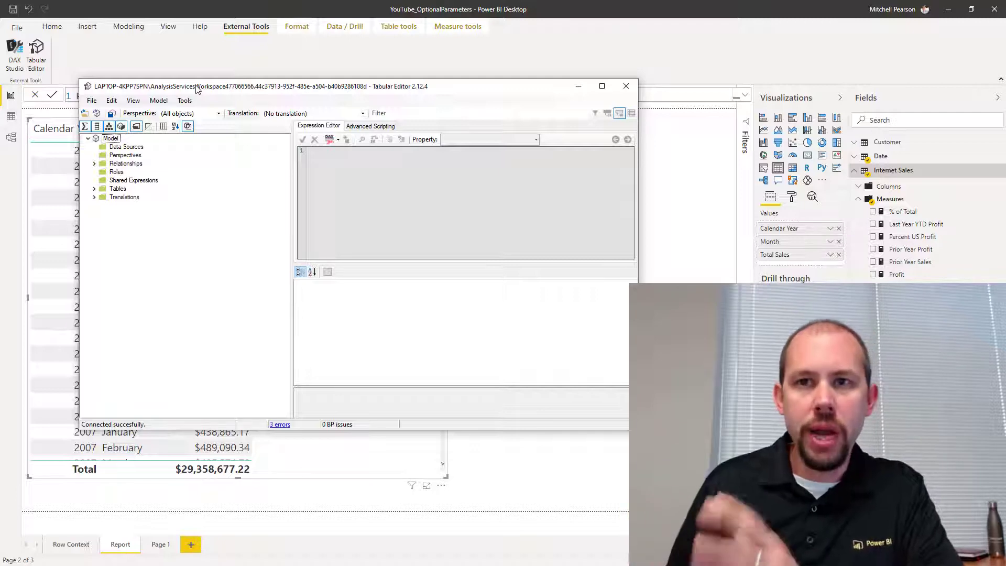
Create a calculation group in the model named Prior Year Calculations
{"action": "right_click", "coordinate": [110, 139]}
{"action": "mouse_move", "coordinate": [143, 148]}
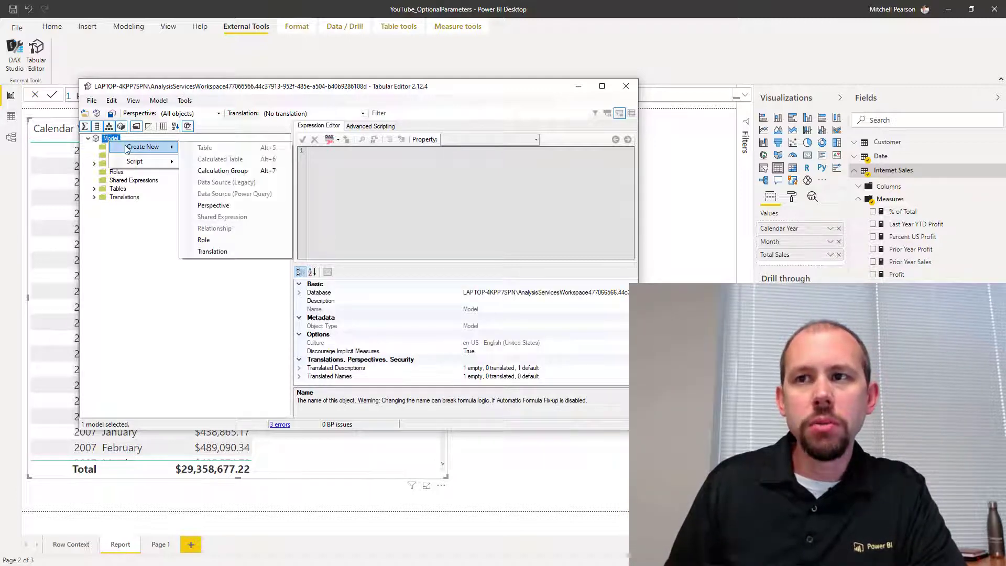
{"action": "left_click", "coordinate": [222, 171]}
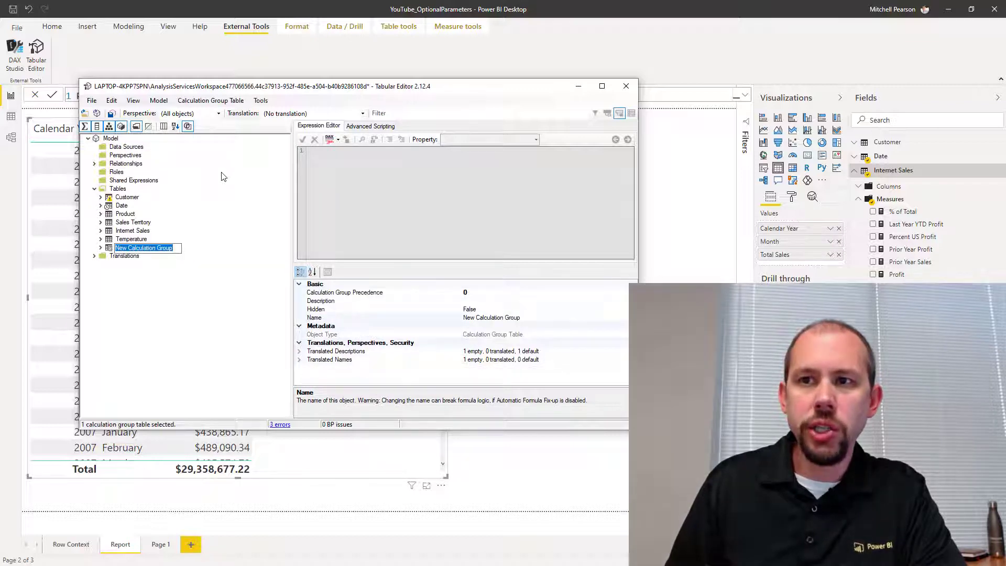
{"action": "key", "text": "BackSpace"}
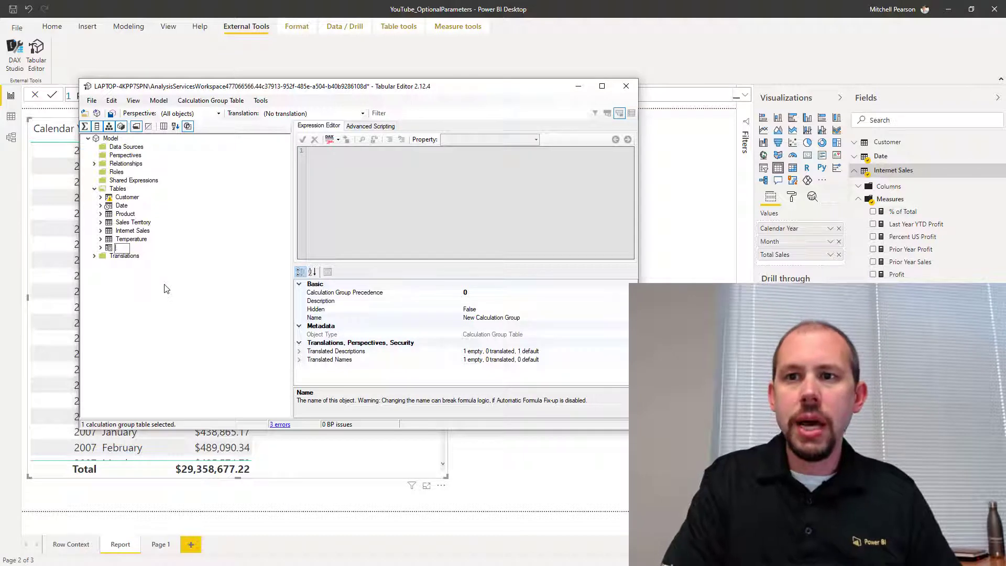
{"action": "type", "text": "Prior Ye"}
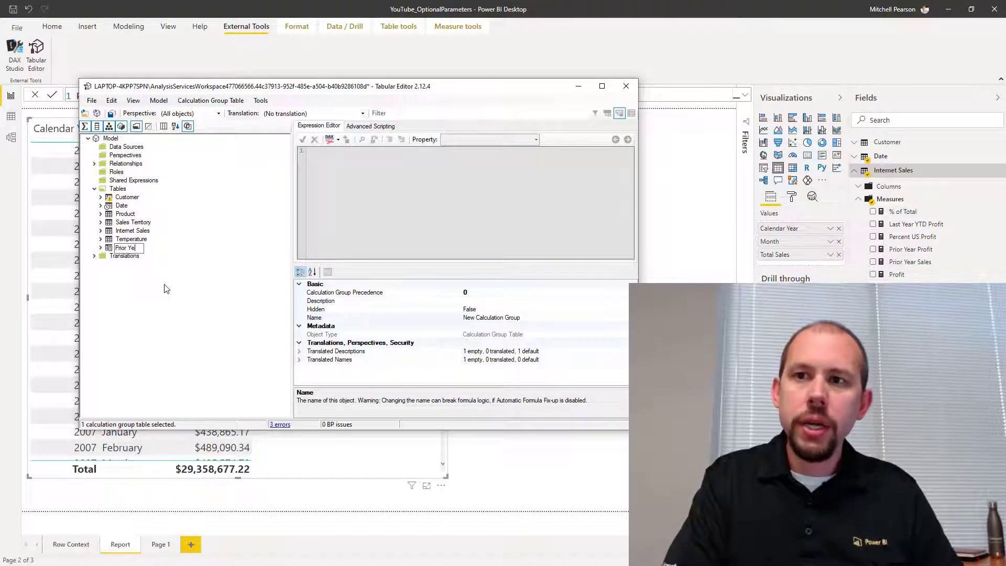
{"action": "type", "text": "ar Calculations"}
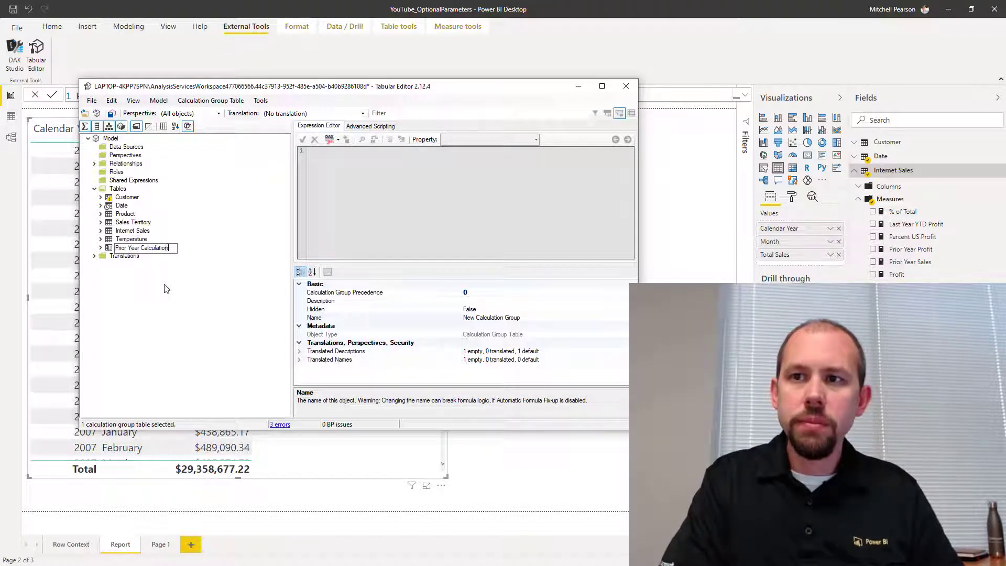
{"action": "key", "text": "Return"}
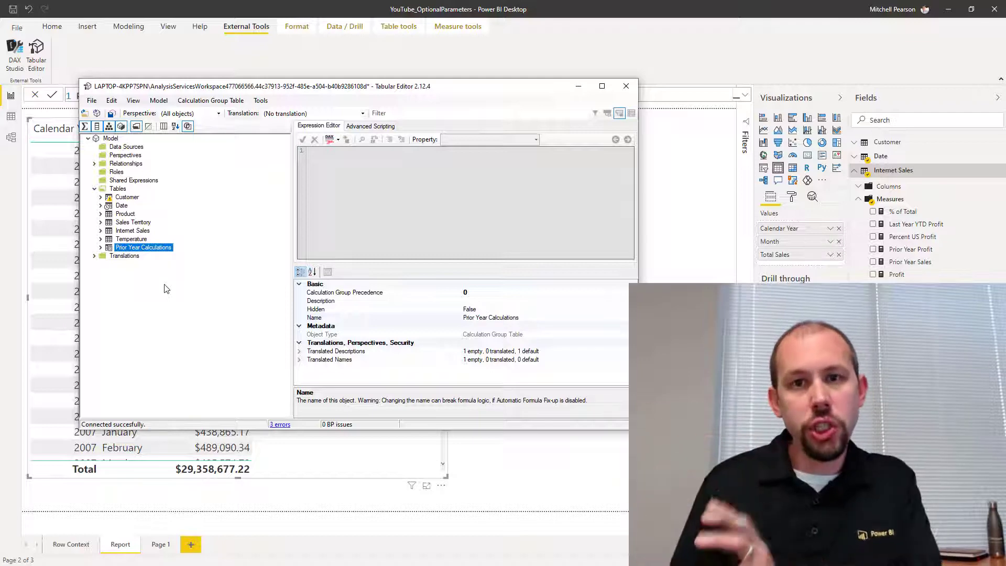
Add a calculation item named Current Year to the Prior Year Calculations group
{"action": "right_click", "coordinate": [156, 248]}
{"action": "mouse_move", "coordinate": [176, 256]}
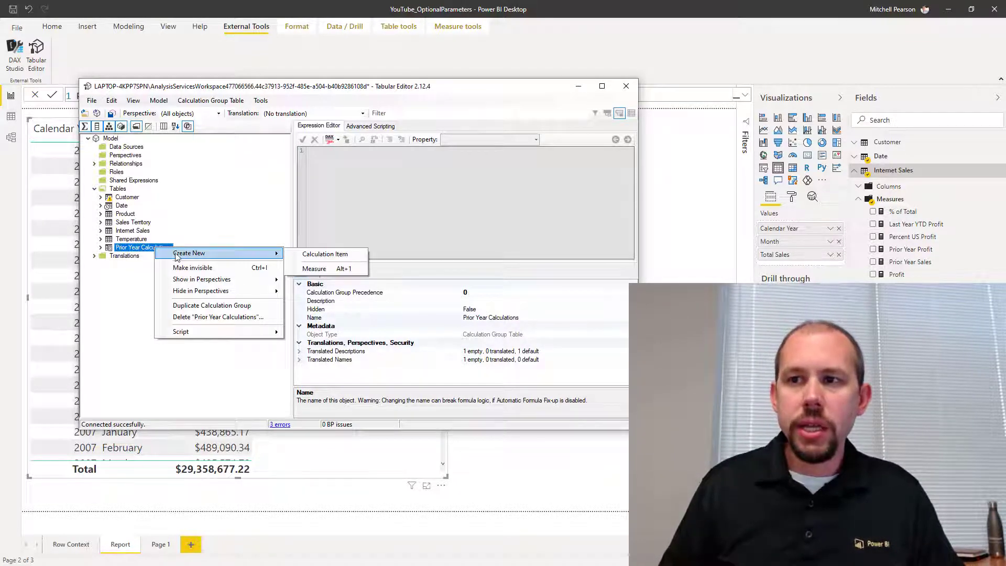
{"action": "left_click", "coordinate": [313, 256]}
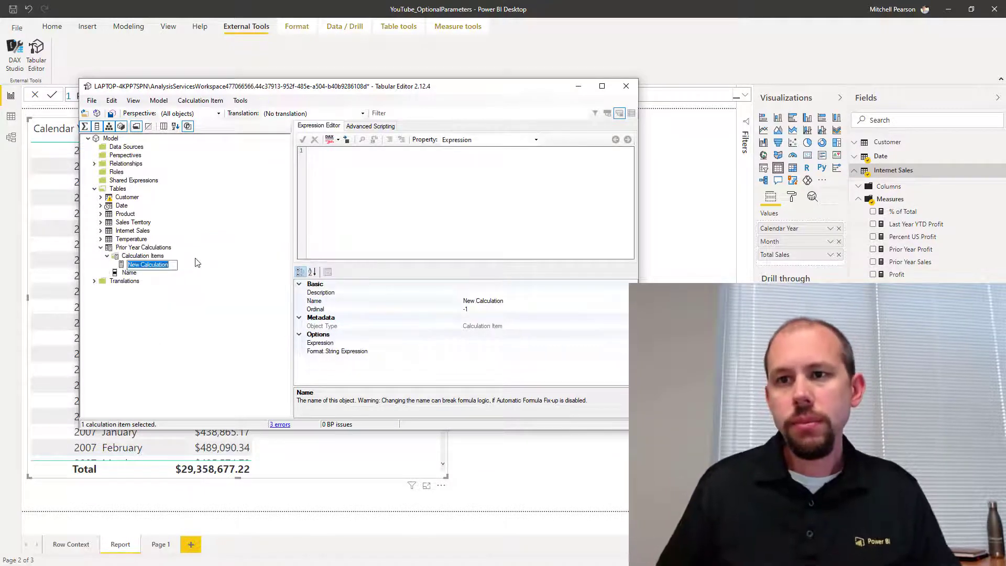
{"action": "key", "text": "BackSpace"}
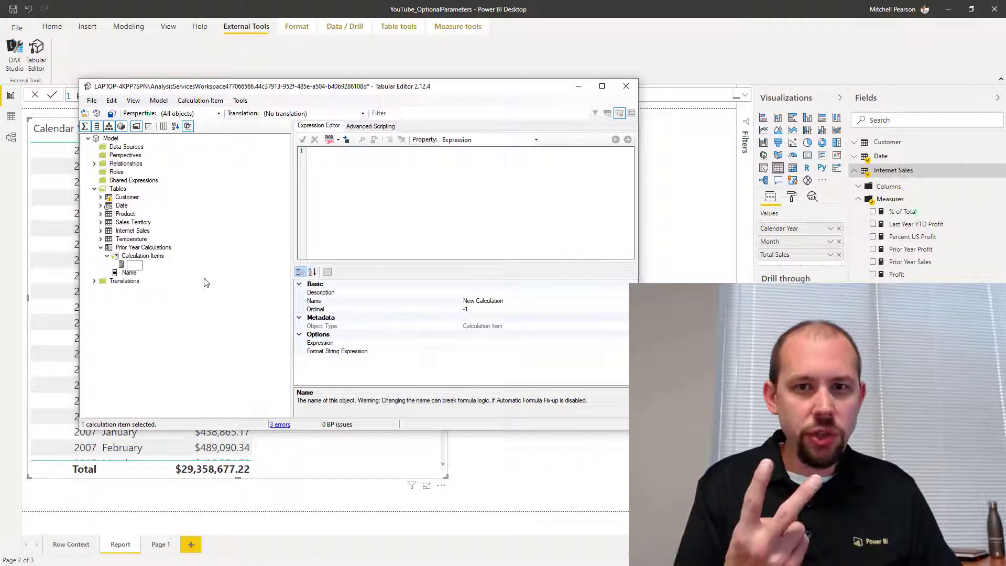
{"action": "type", "text": "Current"}
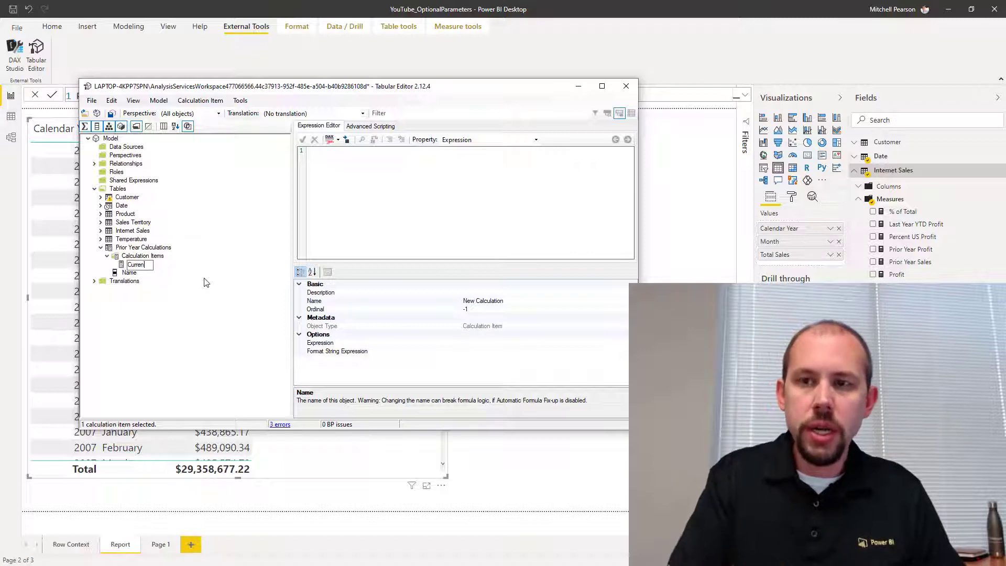
{"action": "type", "text": "Year"}
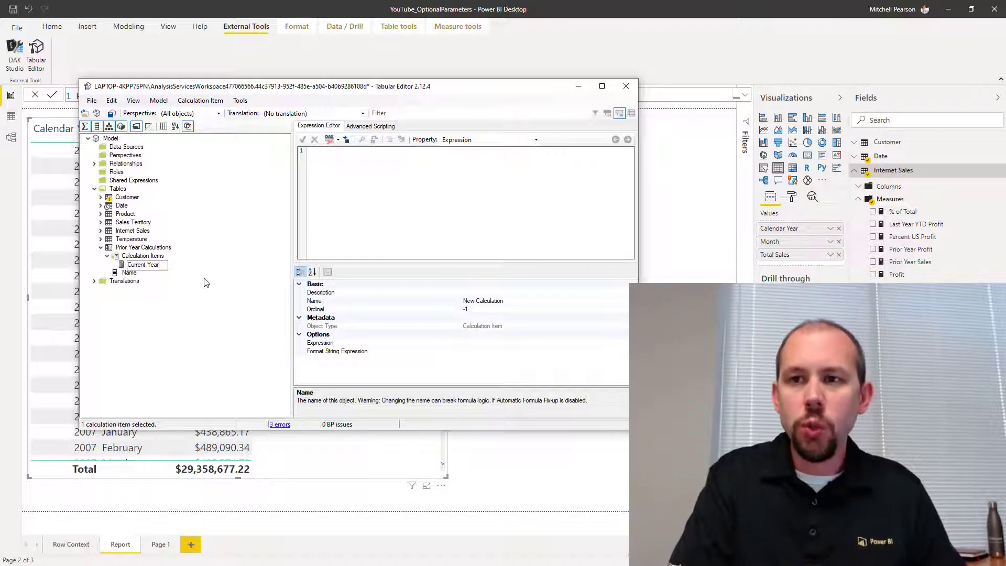
{"action": "key", "text": "Return"}
Set the expression of the Current Year calculation item to SELECTEDMEASURE()
{"action": "left_click", "coordinate": [343, 179]}
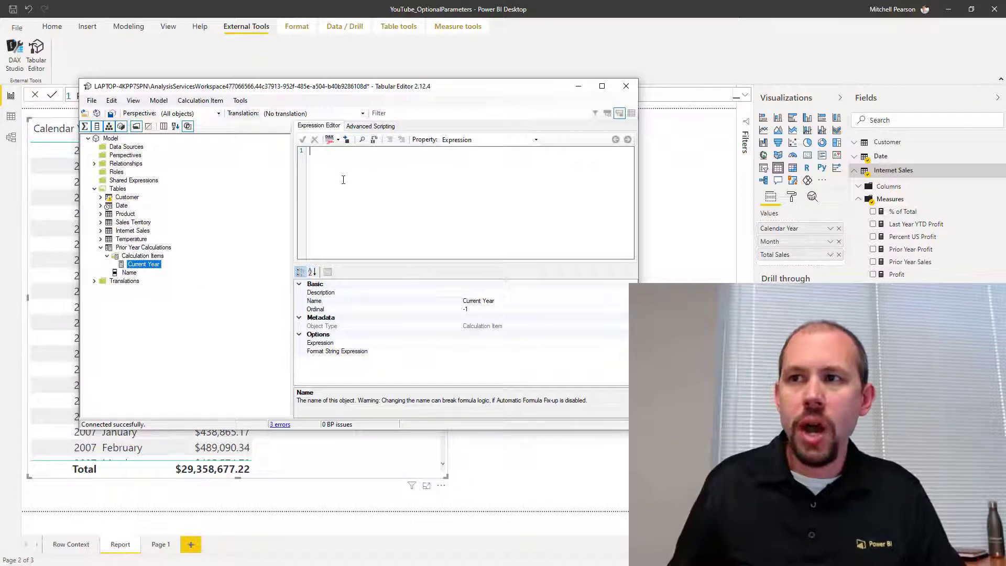
{"action": "type", "text": "SELECT"}
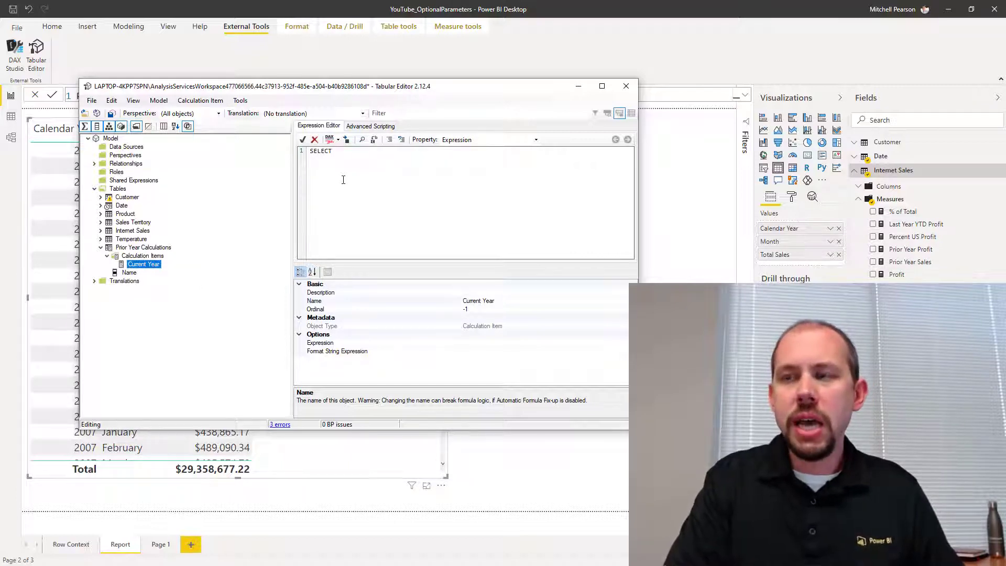
{"action": "type", "text": "EDMEASURE"}
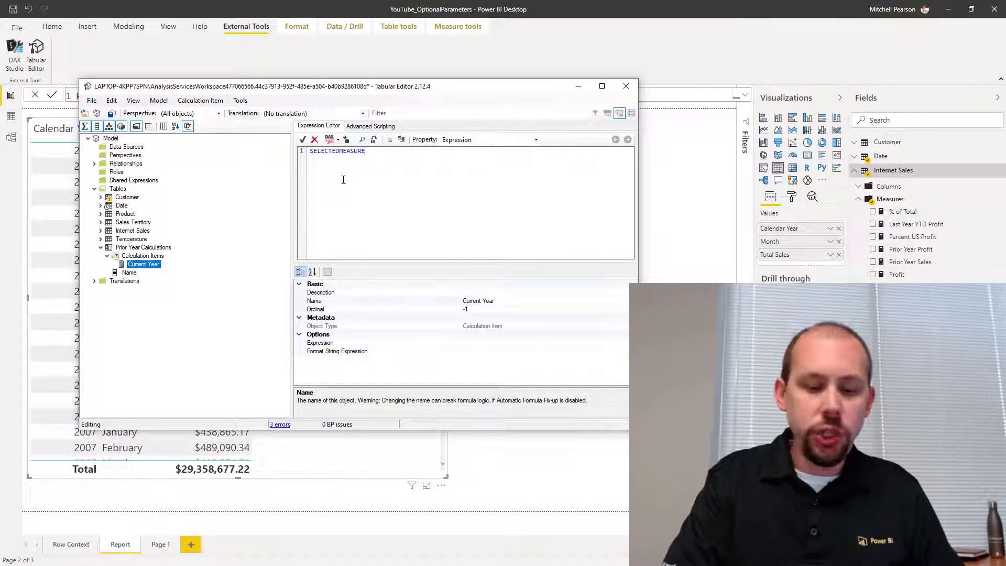
{"action": "type", "text": "()"}
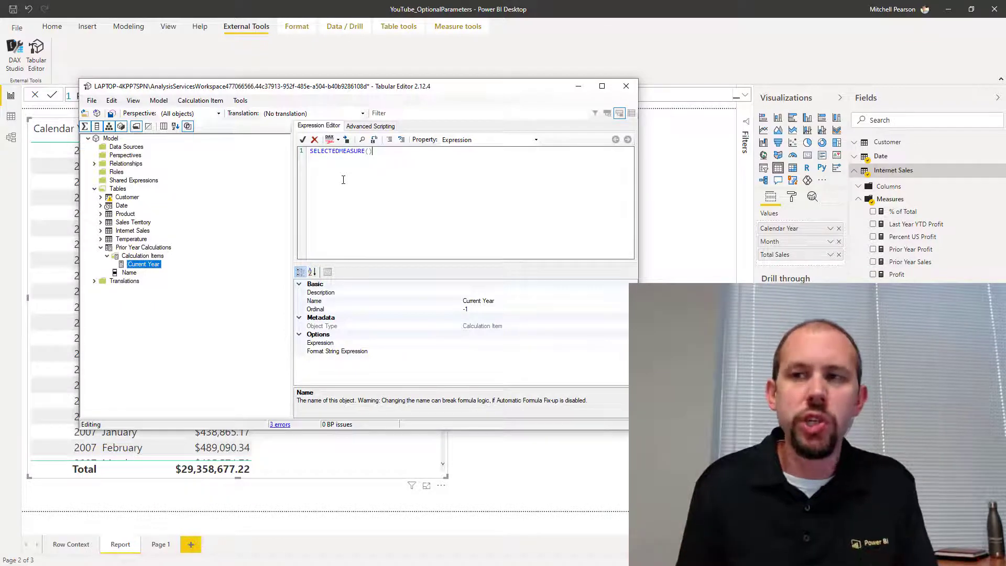
{"action": "left_click", "coordinate": [149, 262]}
Add a second calculation item to the group and try to name it Prior Year
{"action": "right_click", "coordinate": [149, 257]}
{"action": "left_click", "coordinate": [196, 263]}
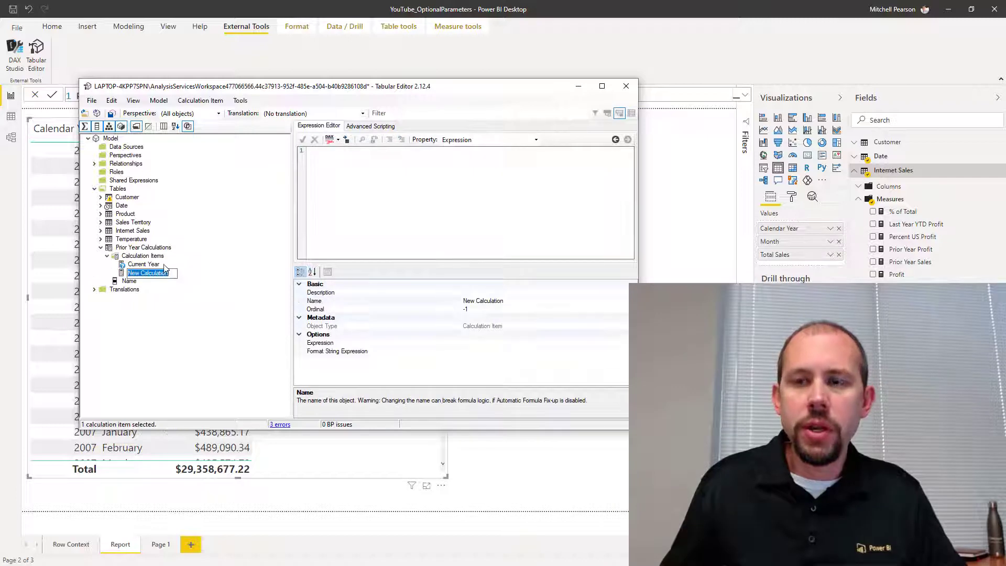
{"action": "key", "text": "BackSpace"}
{"action": "type", "text": "Prior"}
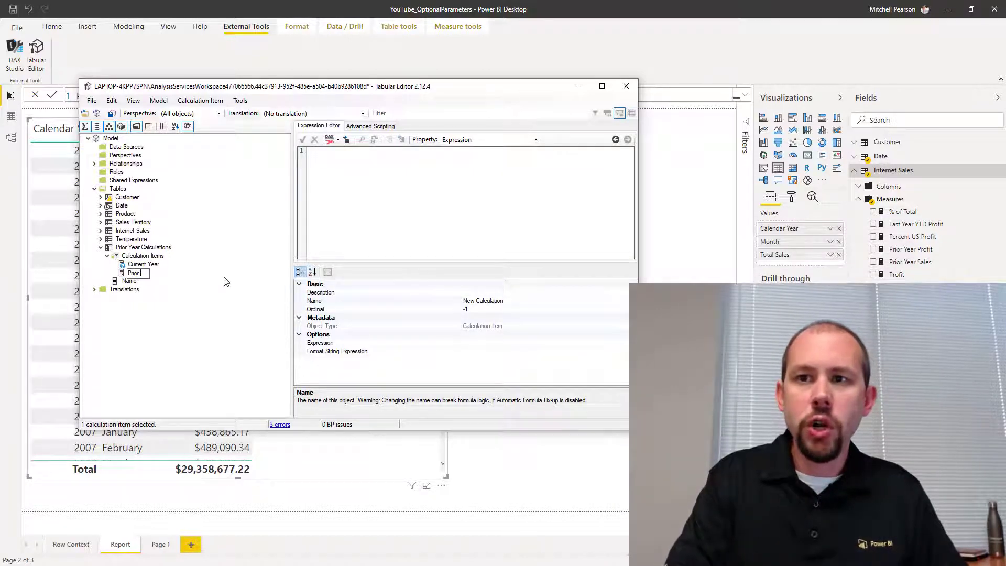
{"action": "type", "text": " Year"}
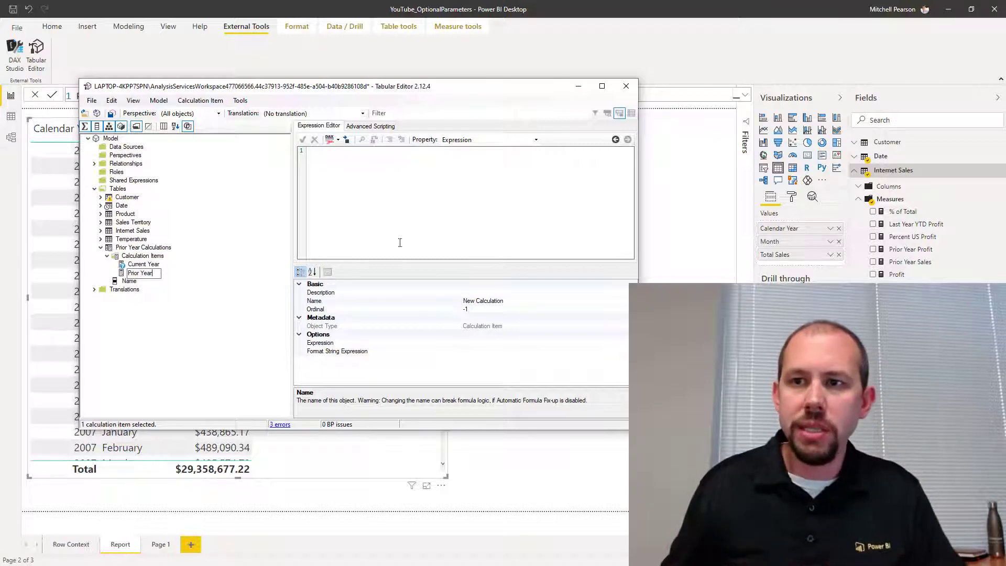
Begin the second calculation item's expression with CALCULATE and SELECTEDMEASURE() as its first argument, in enlarged editor text
{"action": "left_click", "coordinate": [379, 201]}
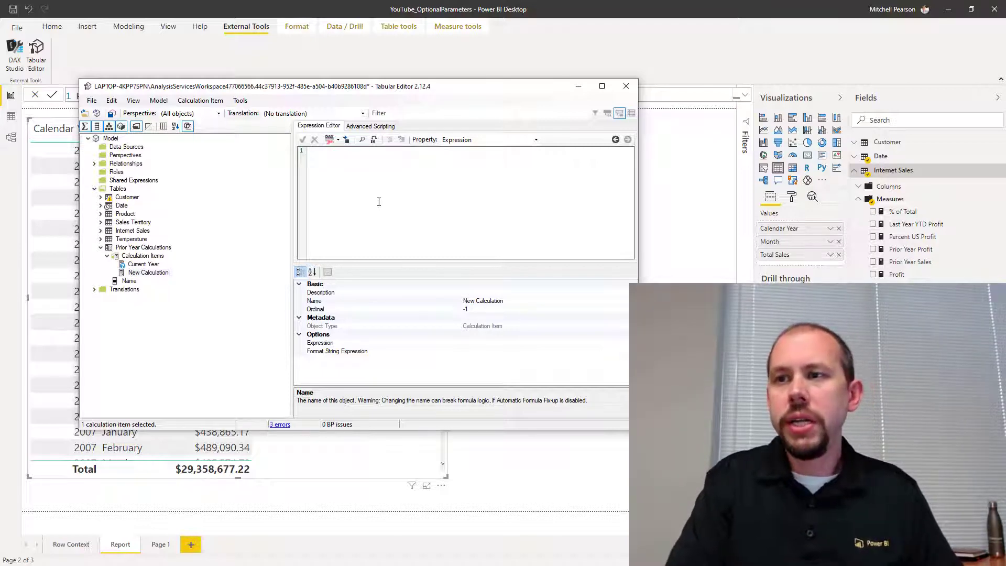
{"action": "scroll", "coordinate": [379, 202], "scroll_direction": "up", "scroll_amount": 3, "text": "ctrl"}
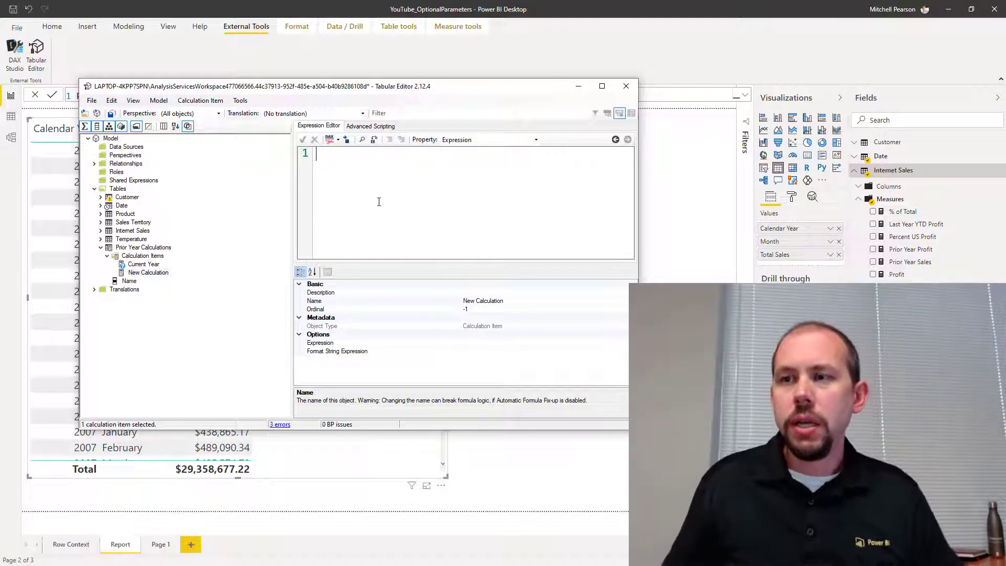
{"action": "type", "text": "CALC"}
{"action": "key", "text": "BackSpace"}
{"action": "key", "text": "BackSpace"}
{"action": "key", "text": "BackSpace"}
{"action": "key", "text": "BackSpace"}
{"action": "type", "text": "CA"}
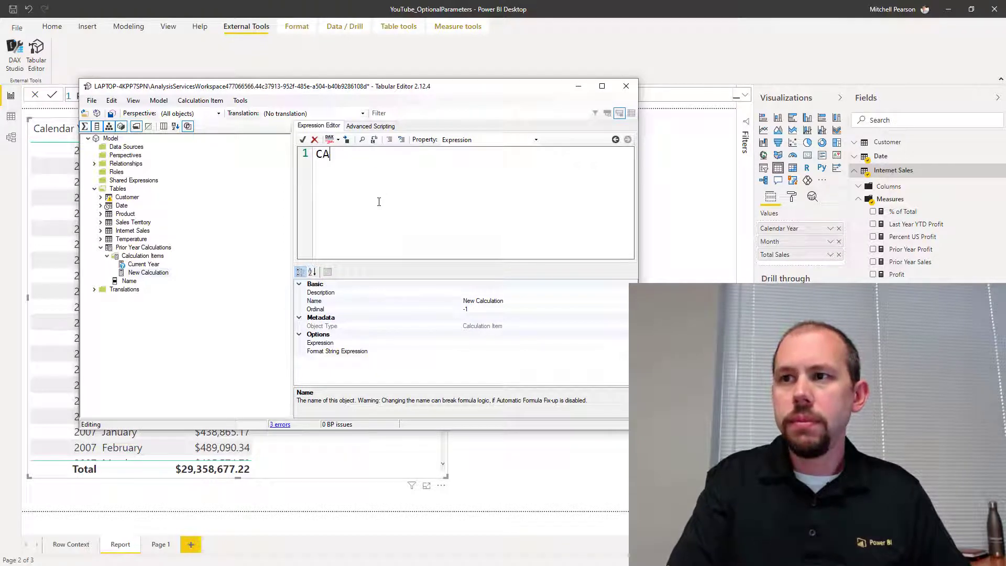
{"action": "type", "text": "LCULATE("}
{"action": "key", "text": "Return"}
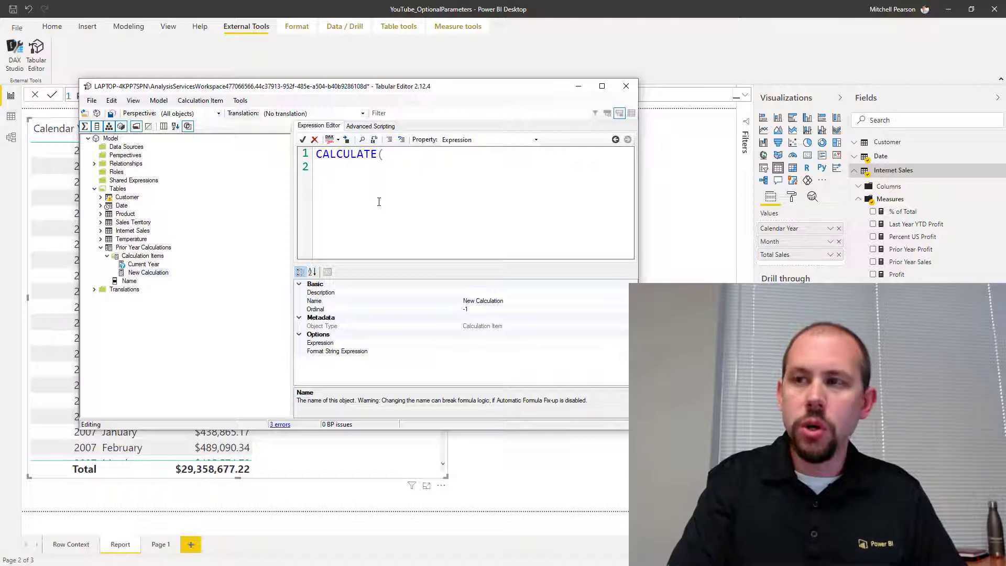
{"action": "type", "text": "SEL"}
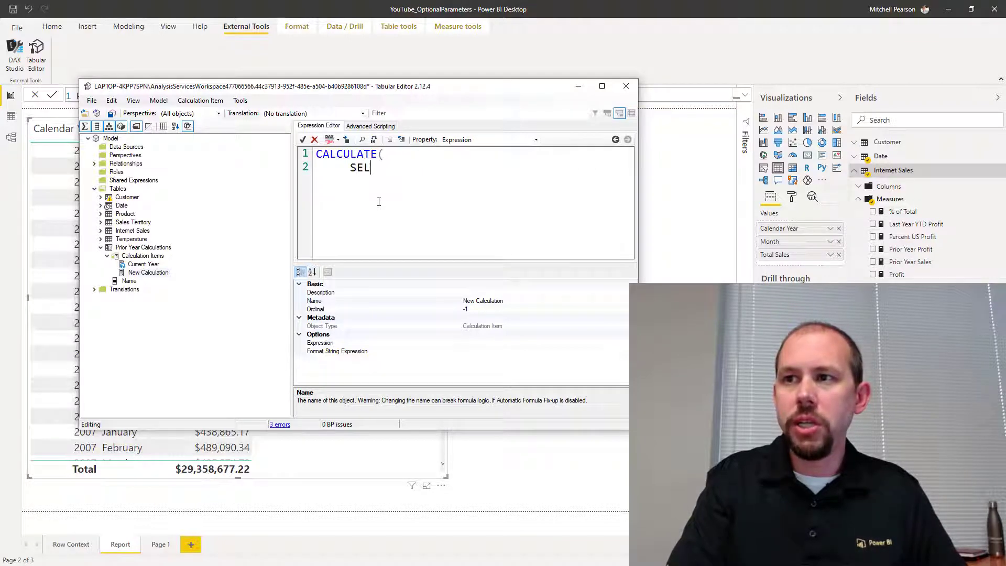
{"action": "type", "text": "ECTEDMEASURE(),"}
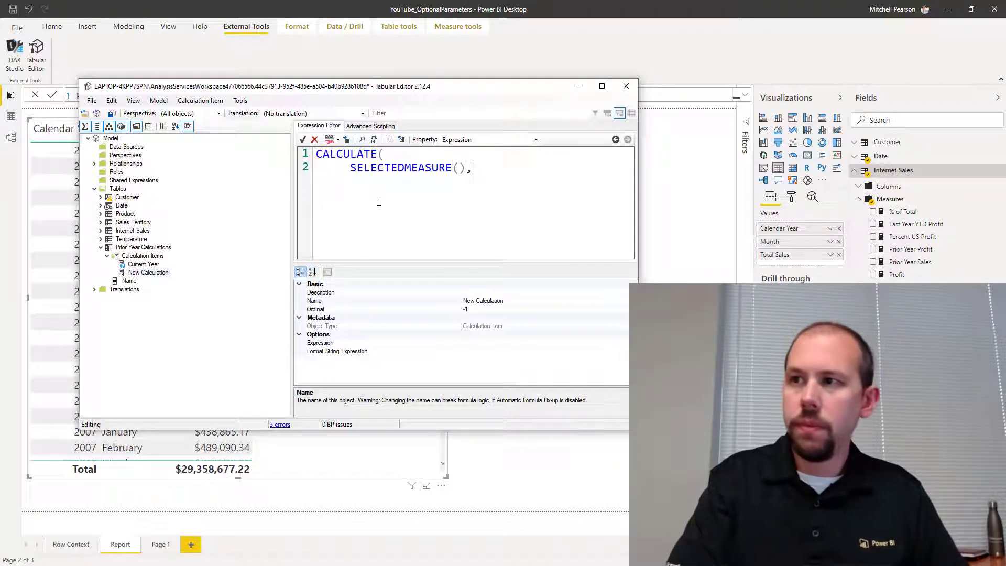
Complete the CALCULATE expression with the filter SAMEPERIODLASTYEAR('DATE'[DATE]) on its own line and commit it
{"action": "key", "text": "Return"}
{"action": "key", "text": "BackSpace"}
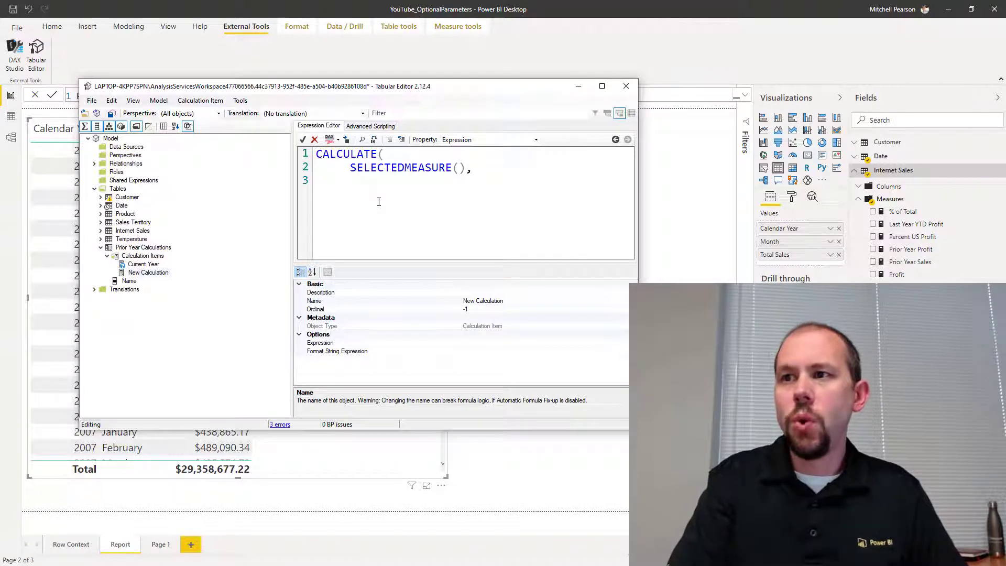
{"action": "type", "text": "SAMEPERIODLASTYEAR"}
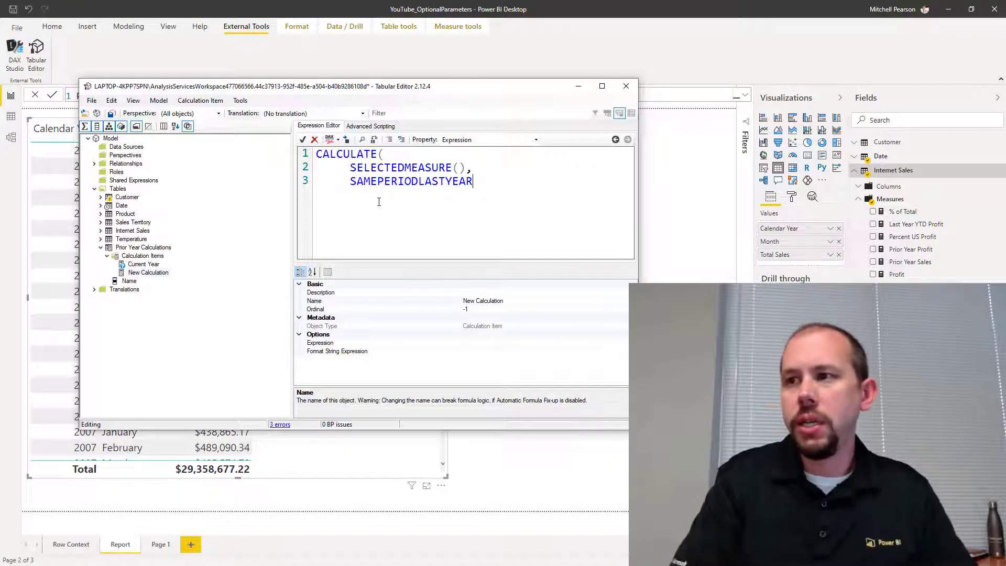
{"action": "type", "text": "('DATE'["}
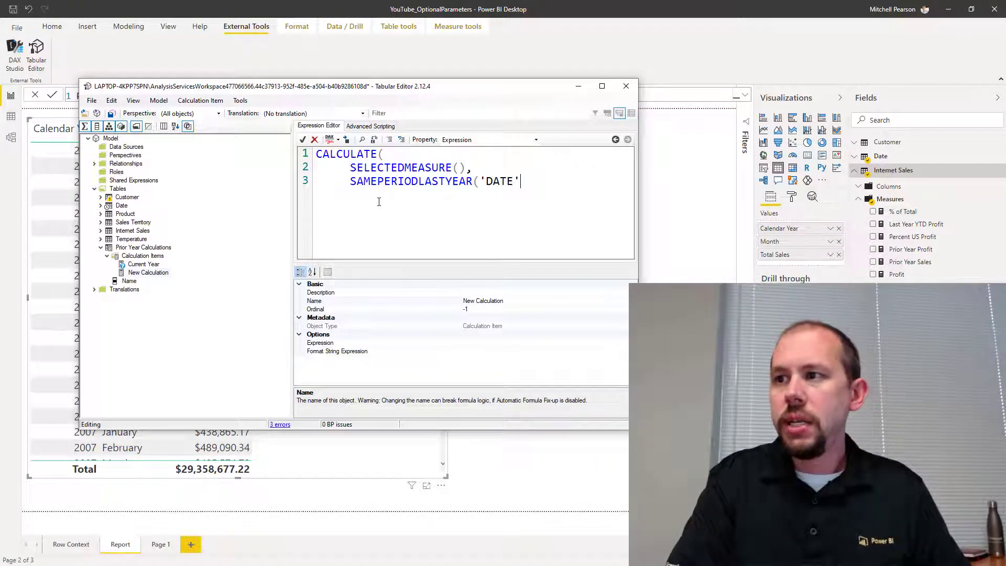
{"action": "type", "text": "DATE]) )"}
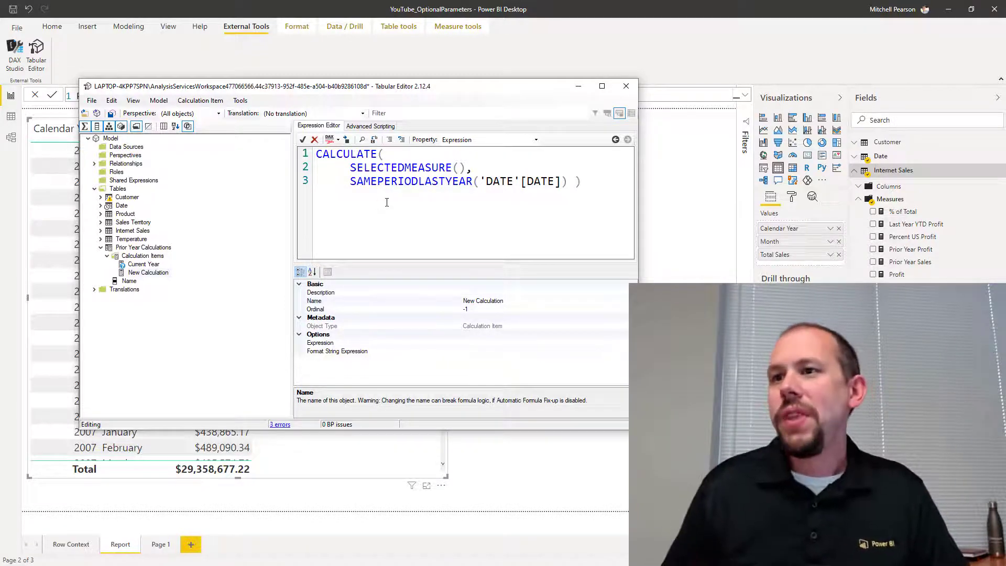
{"action": "left_click", "coordinate": [131, 282]}
Rename the New Calculation item as Prior Year
{"action": "left_click", "coordinate": [147, 273]}
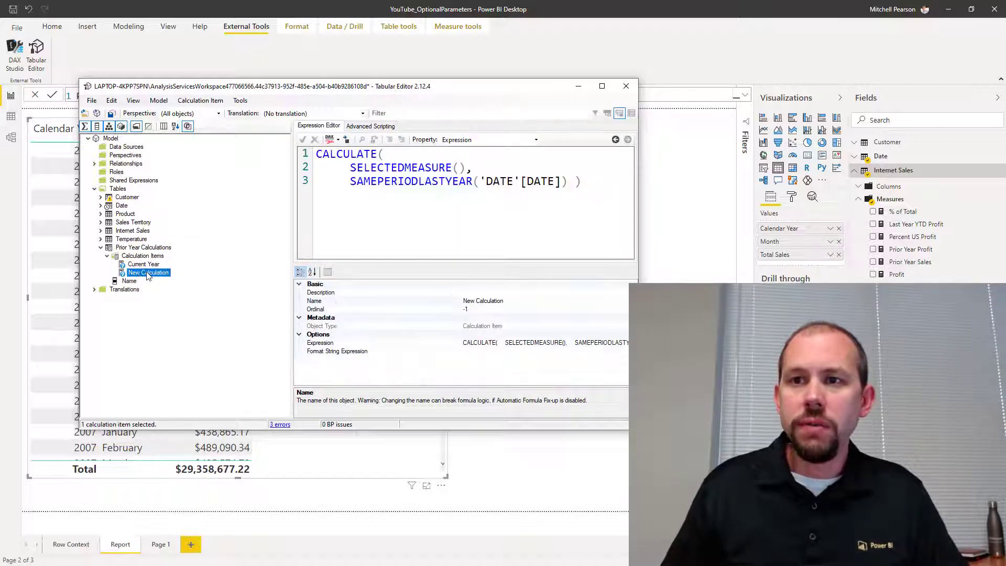
{"action": "key", "text": "ctrl+a"}
{"action": "right_click", "coordinate": [147, 273]}
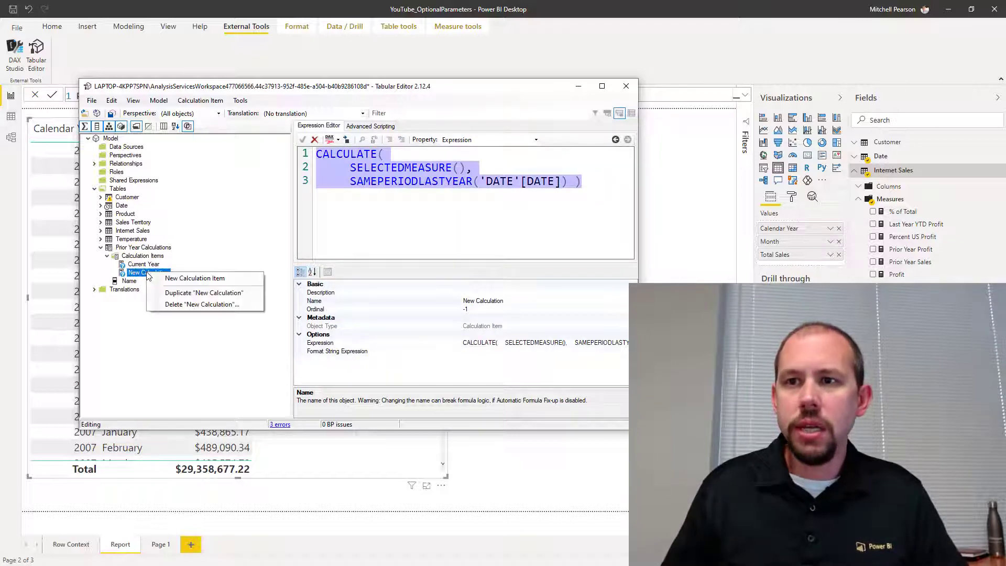
{"action": "key", "text": "Escape"}
{"action": "left_click", "coordinate": [432, 301]}
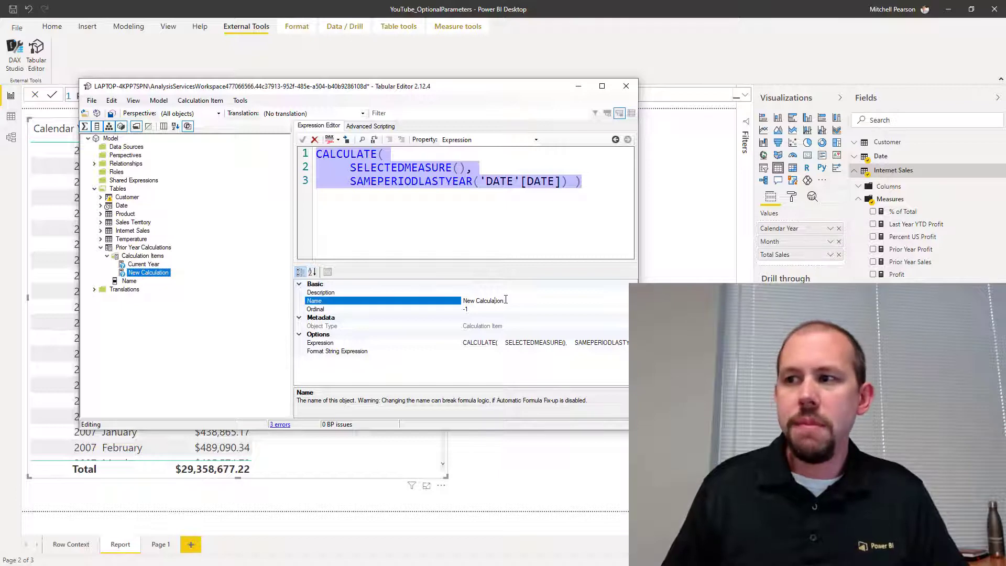
{"action": "key", "text": "BackSpace"}
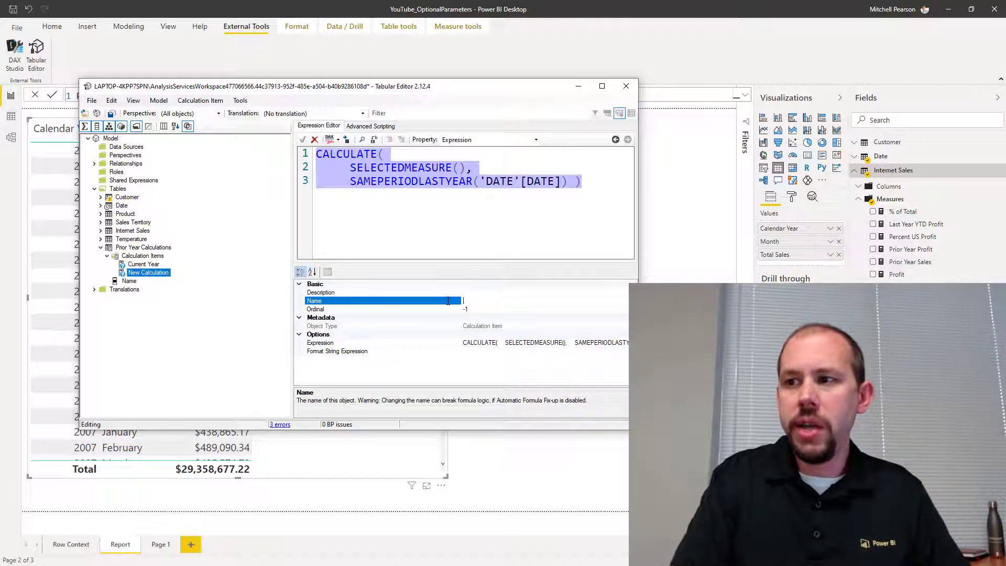
{"action": "type", "text": "Prior Year"}
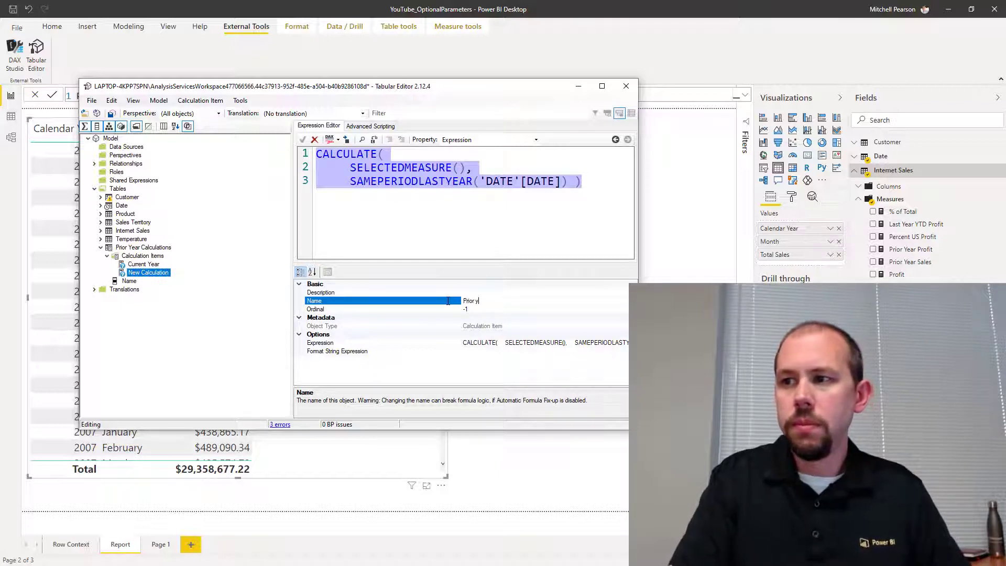
{"action": "key", "text": "Return"}
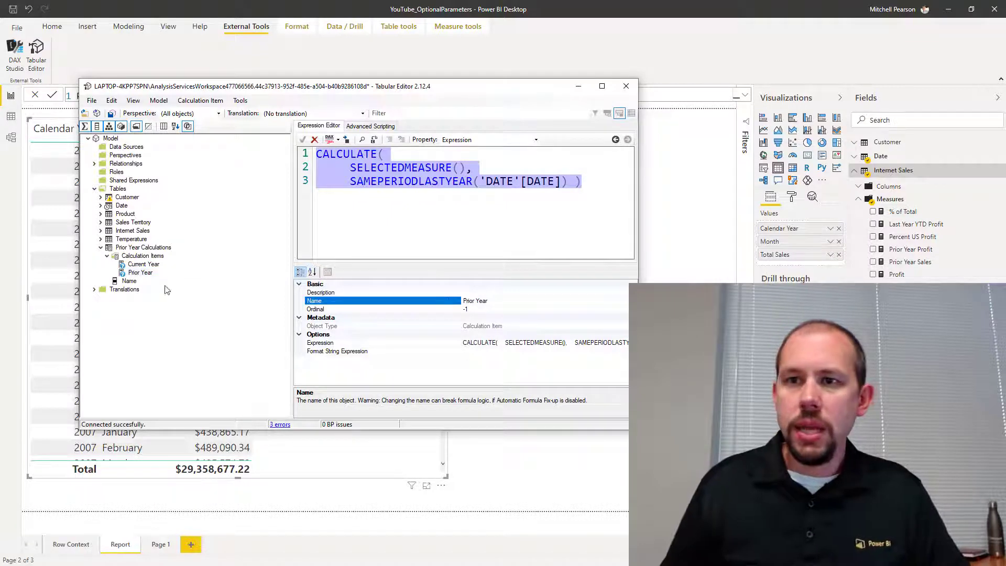
Rename the calculation group's Name column as Prior Year Calculations and save the changes to the connected model
{"action": "left_click", "coordinate": [128, 283]}
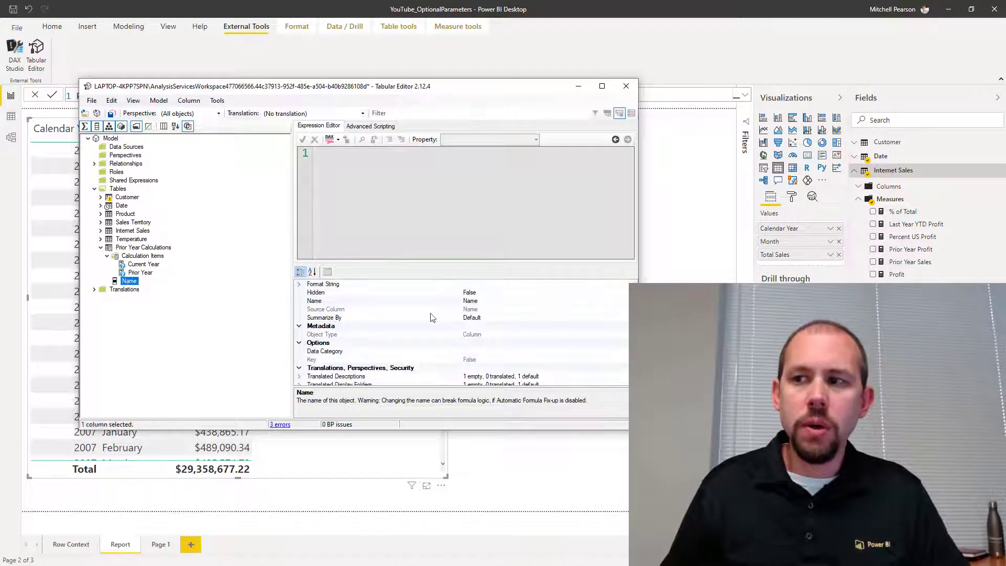
{"action": "left_click", "coordinate": [486, 302]}
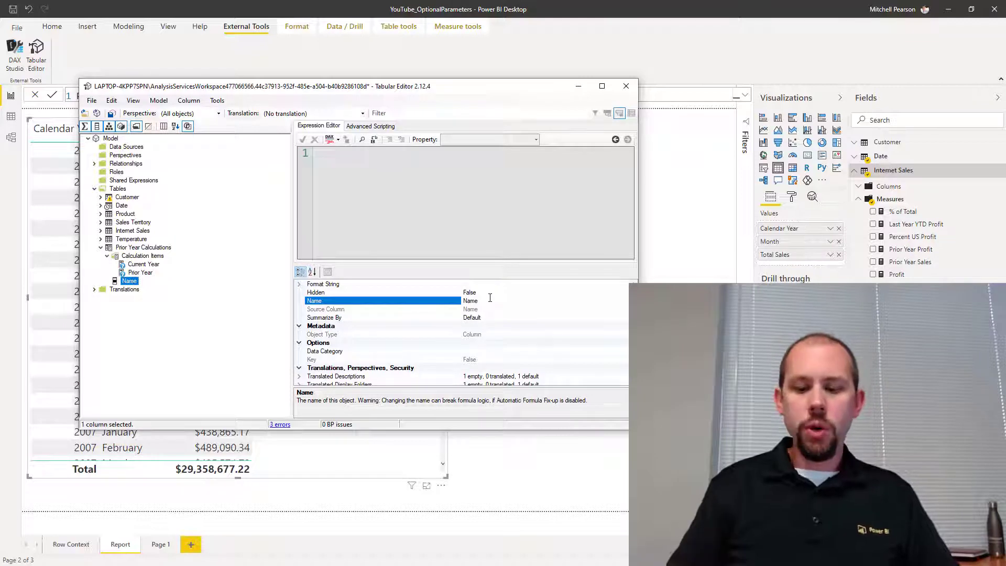
{"action": "double_click", "coordinate": [490, 298]}
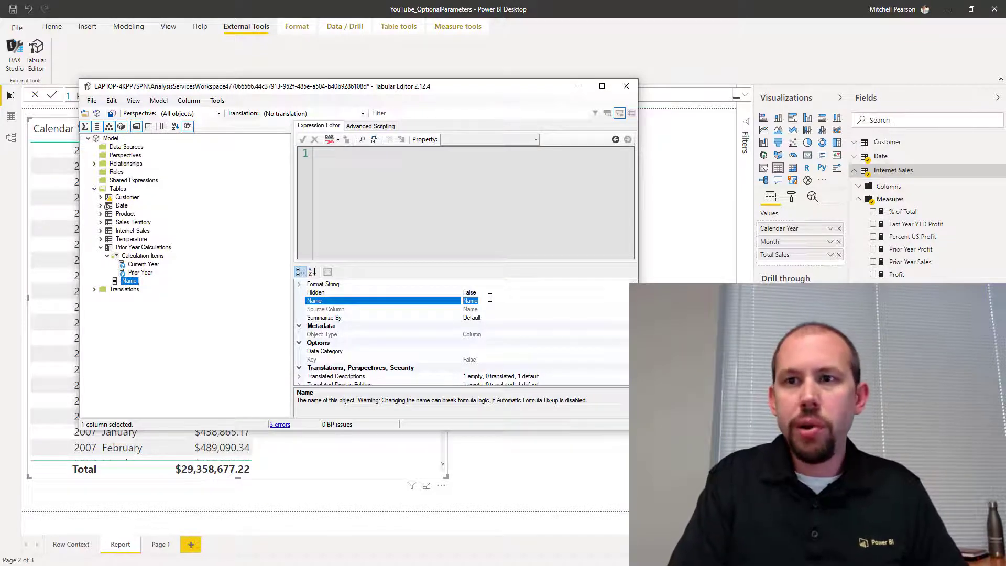
{"action": "type", "text": "Prior Year Calcu"}
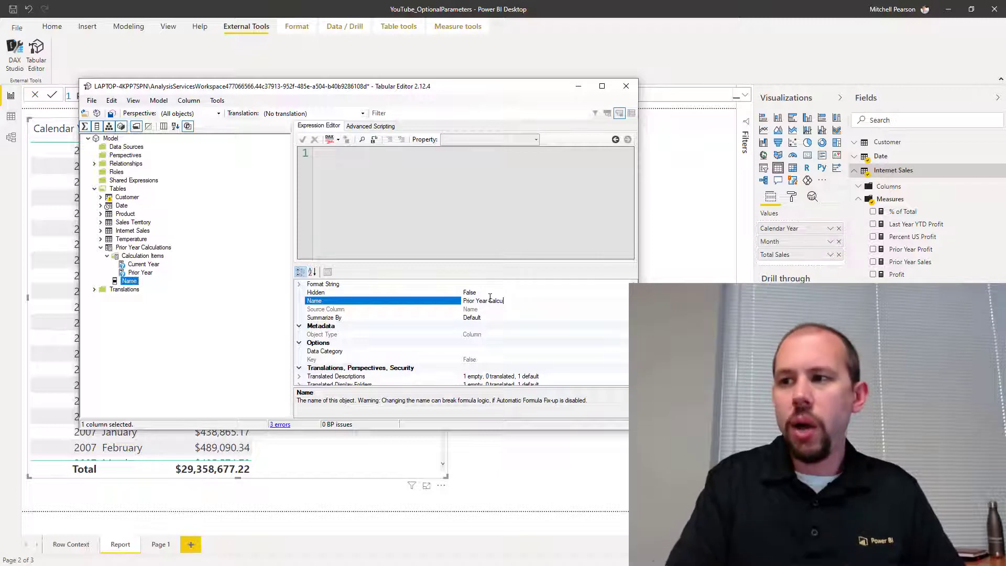
{"action": "type", "text": "lations"}
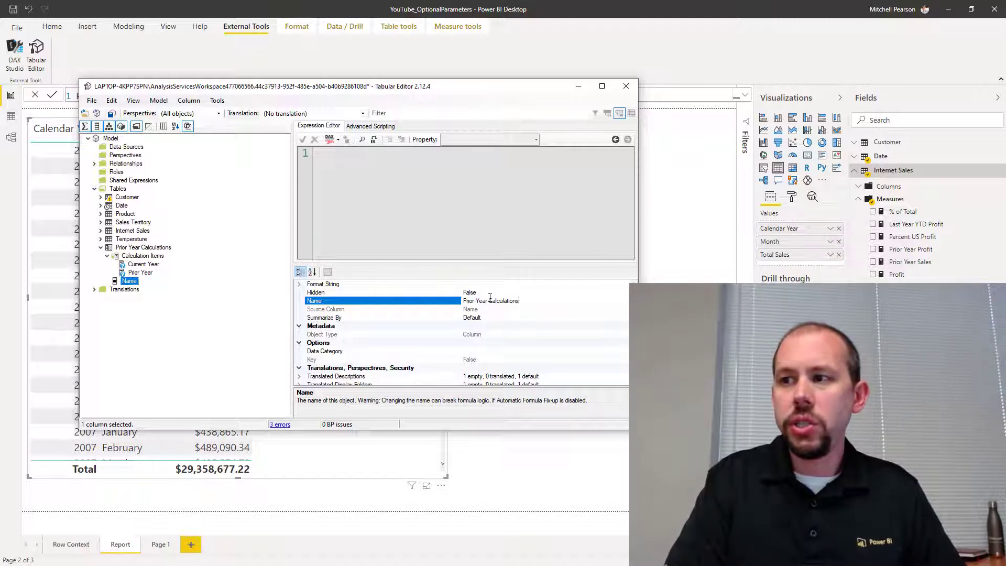
{"action": "key", "text": "Return"}
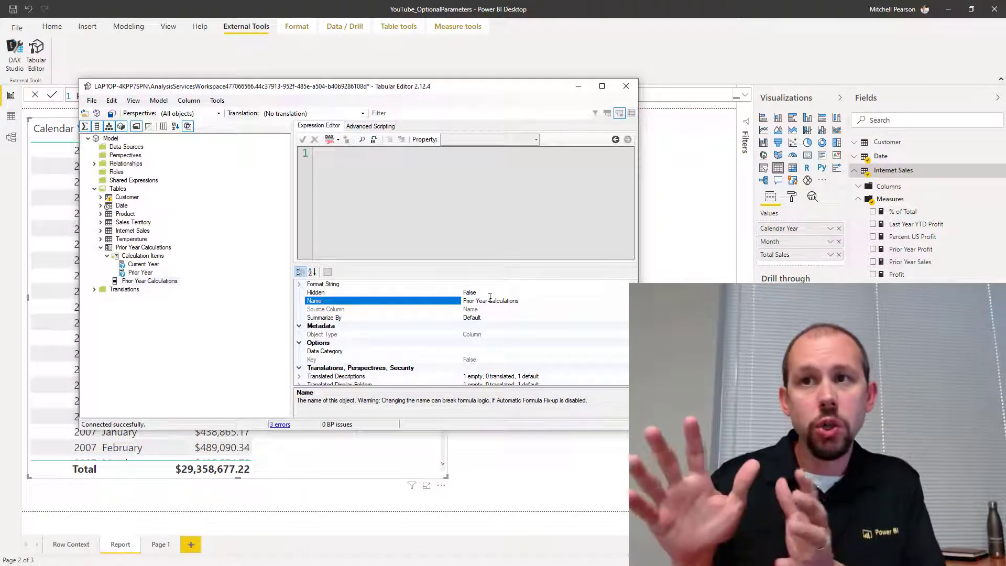
{"action": "left_click", "coordinate": [111, 114]}
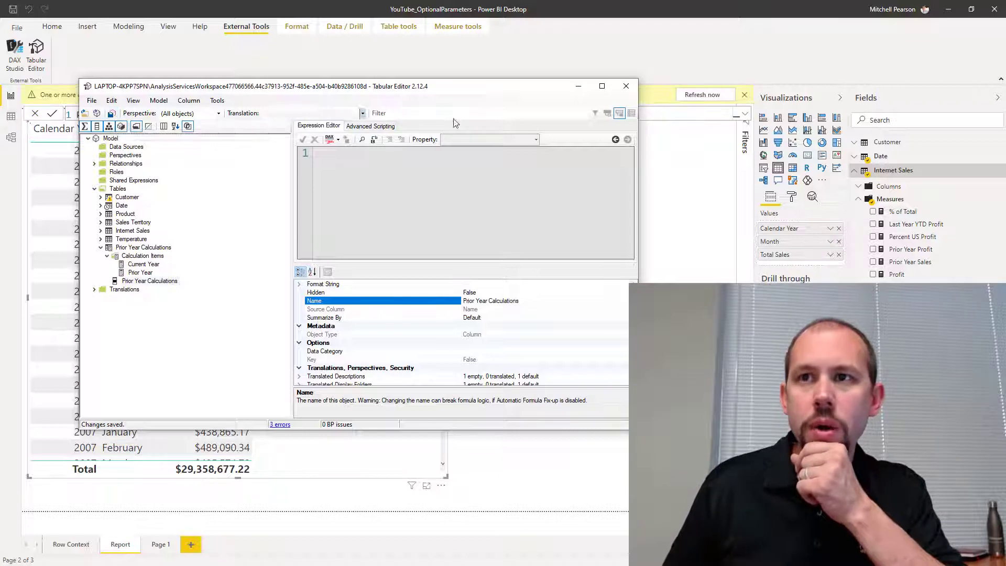
Return to the Power BI Desktop report, refresh the calculation groups, and collapse the Internet Sales table to reach the Prior Year Calculations field
{"action": "left_click", "coordinate": [579, 86]}
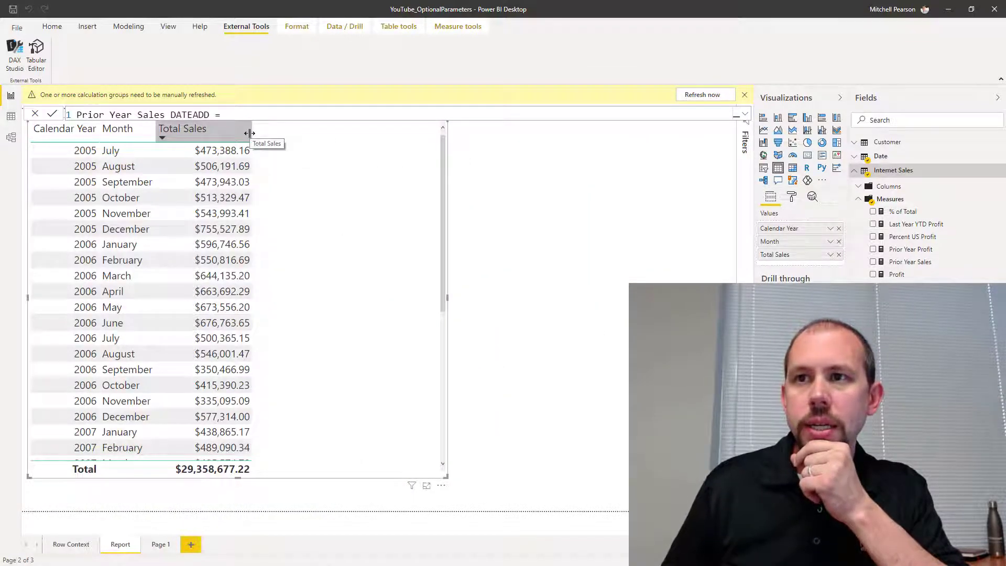
{"action": "left_click", "coordinate": [698, 96]}
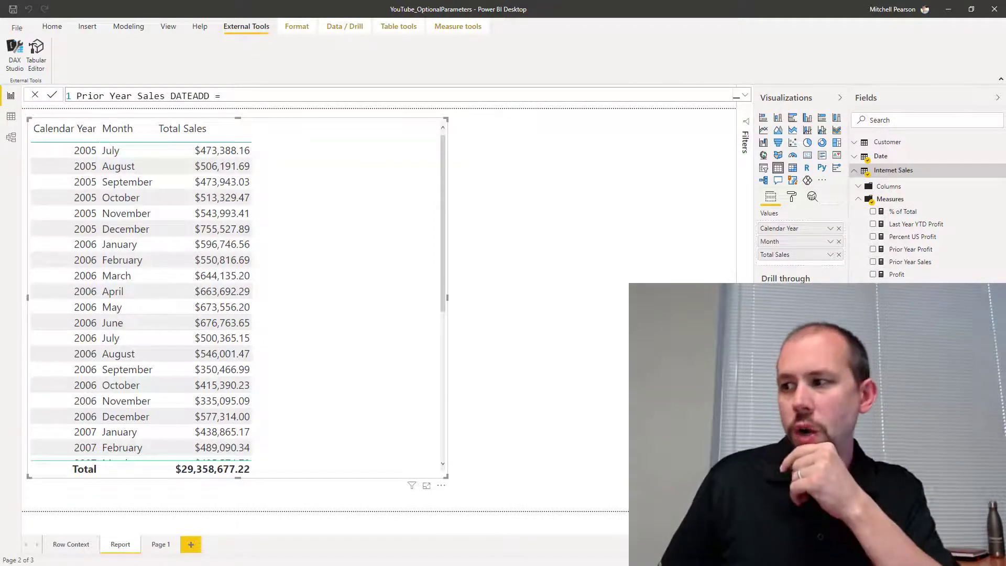
{"action": "left_click", "coordinate": [886, 171]}
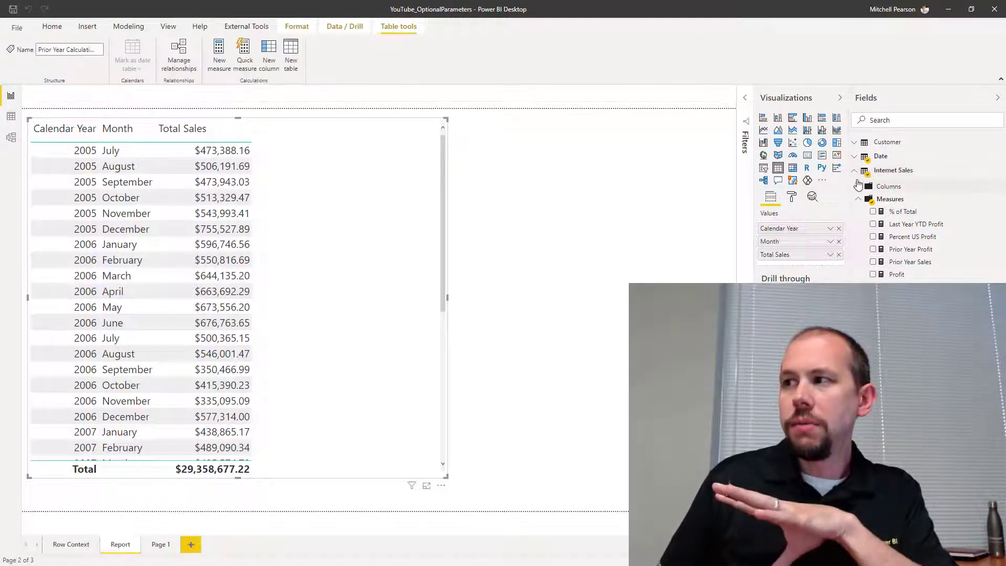
{"action": "left_click", "coordinate": [855, 171]}
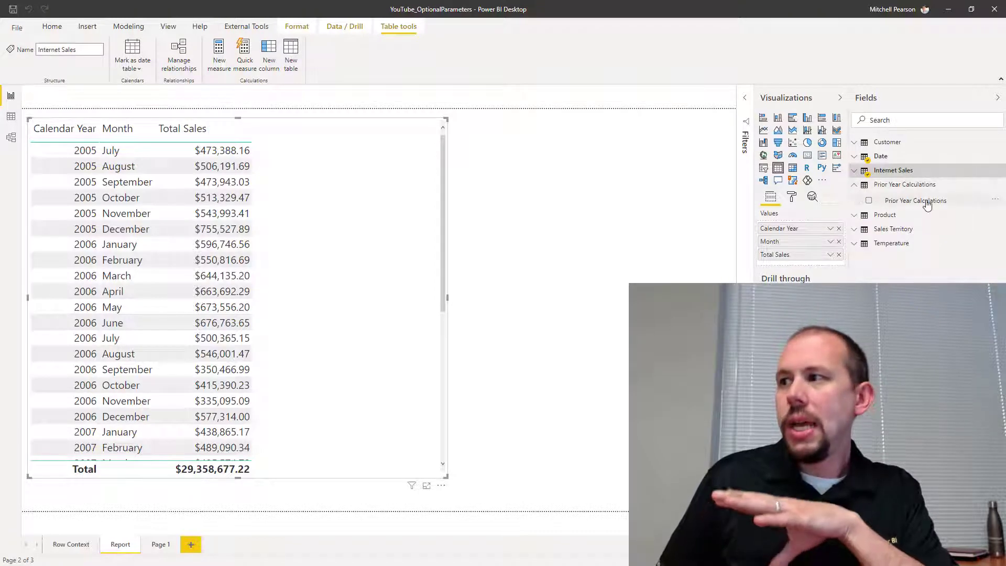
{"action": "mouse_move", "coordinate": [928, 205]}
{"action": "left_mouse_down"}
{"action": "mouse_move", "coordinate": [899, 209]}
{"action": "mouse_move", "coordinate": [923, 186]}
{"action": "mouse_move", "coordinate": [922, 204]}
{"action": "left_mouse_up"}
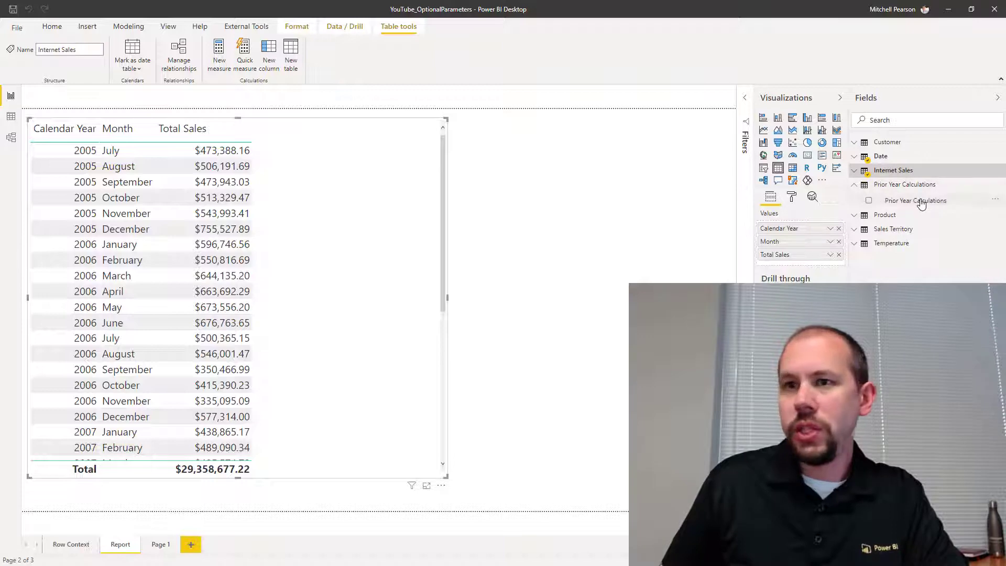
Convert the sales table to a matrix with Calendar Year and Month expanded on rows and Prior Year Calculations on columns
{"action": "left_click", "coordinate": [793, 167]}
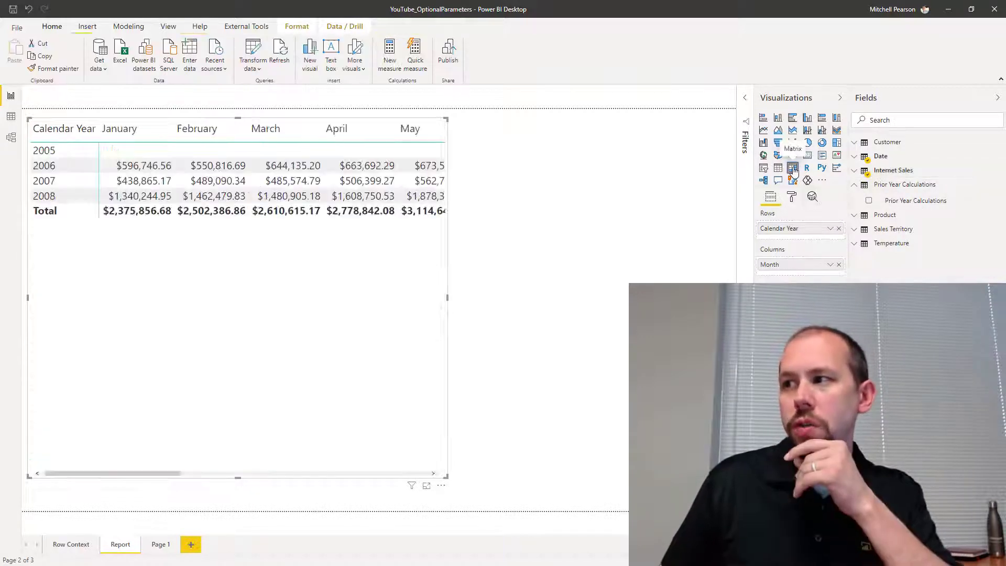
{"action": "left_click_drag", "start_coordinate": [785, 271], "coordinate": [788, 238]}
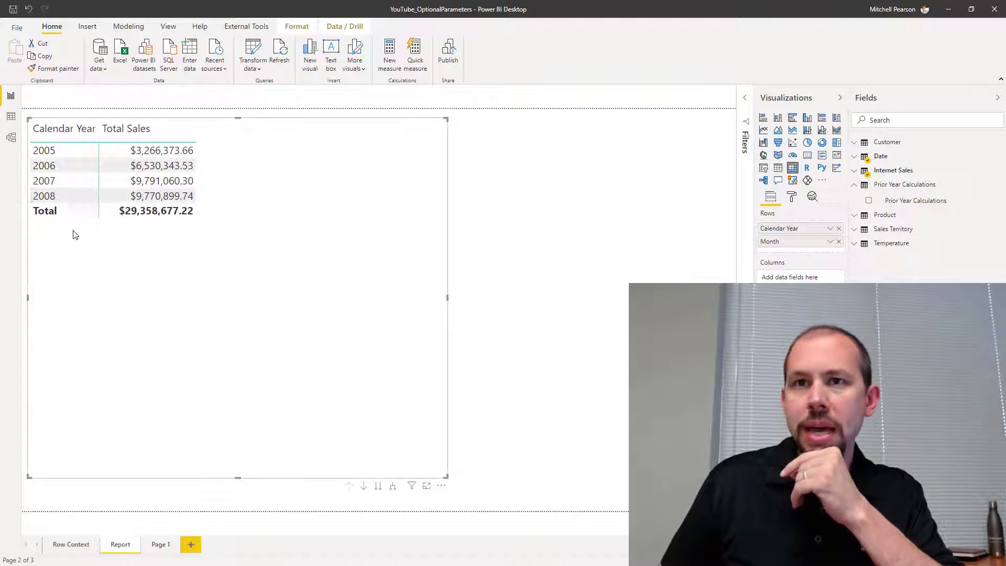
{"action": "left_click", "coordinate": [393, 487]}
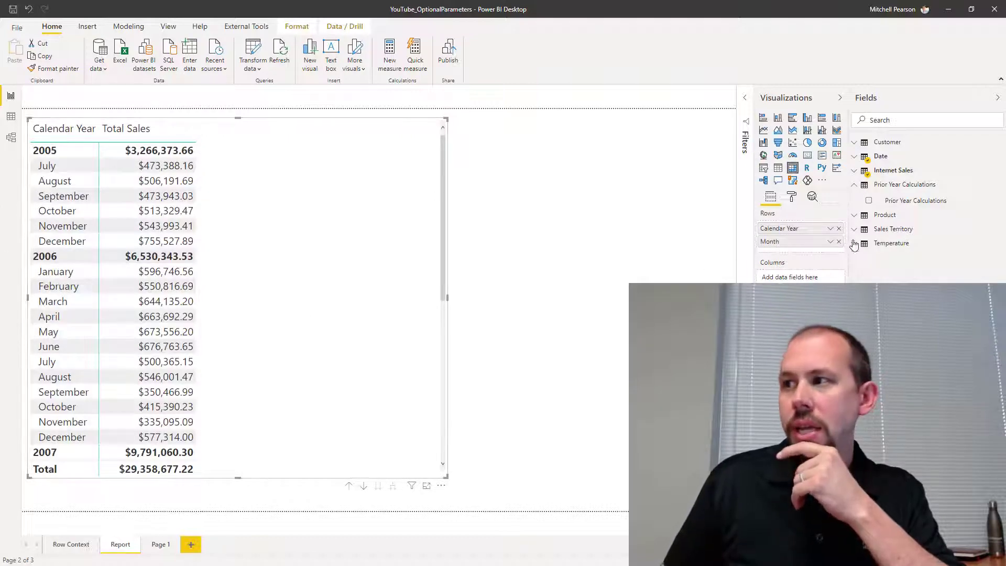
{"action": "left_click_drag", "start_coordinate": [903, 205], "coordinate": [797, 278]}
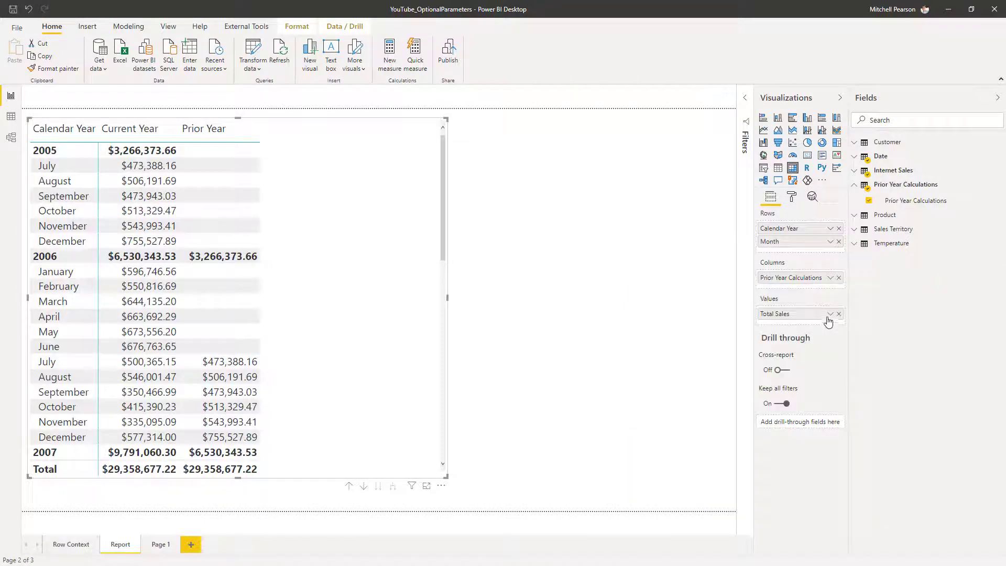
Replace Total Sales with the Total Cost measure from Internet Sales in the matrix values
{"action": "left_click", "coordinate": [838, 313]}
{"action": "left_click", "coordinate": [855, 171]}
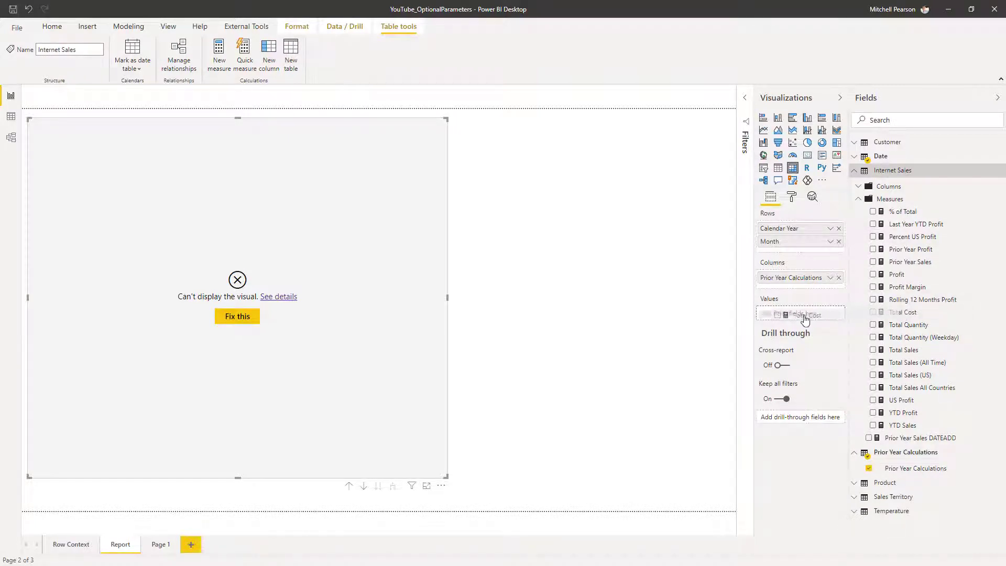
{"action": "left_click_drag", "start_coordinate": [805, 319], "coordinate": [802, 315]}
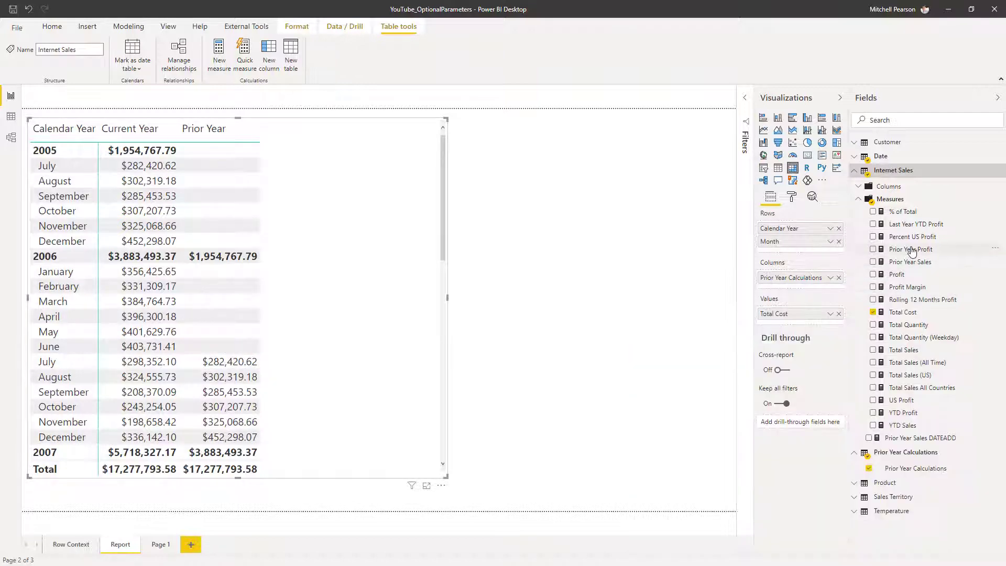
Add the Total Quantity measure below Total Cost in the matrix values and enlarge the matrix on the report page
{"action": "left_click_drag", "start_coordinate": [867, 335], "coordinate": [837, 330]}
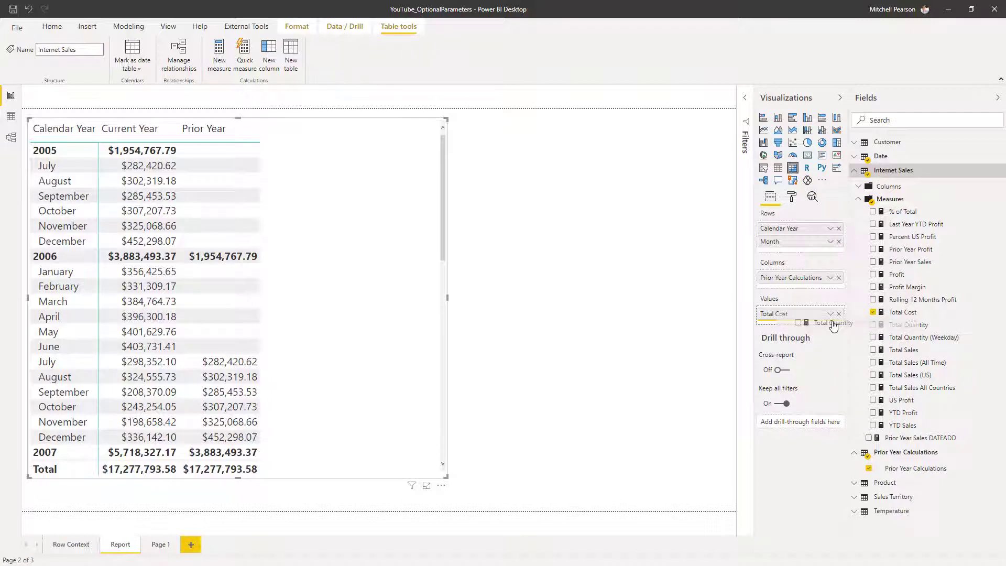
{"action": "left_click_drag", "start_coordinate": [833, 326], "coordinate": [833, 327]}
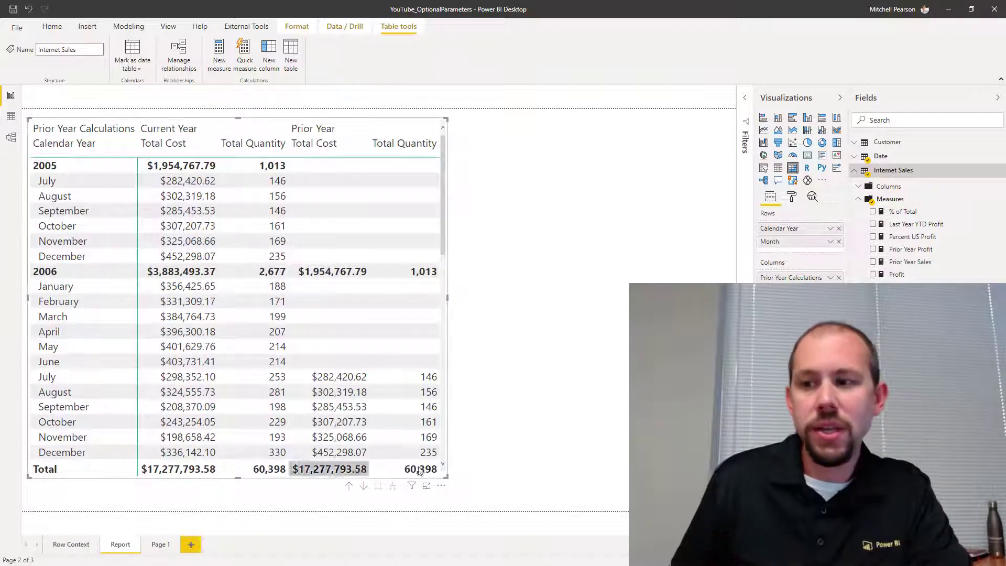
{"action": "left_click_drag", "start_coordinate": [446, 477], "coordinate": [556, 502]}
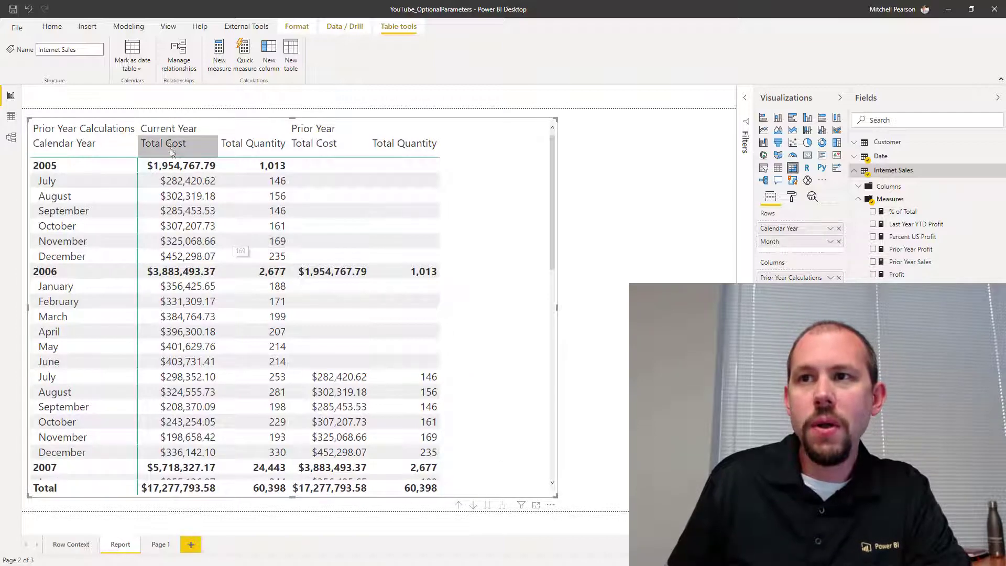